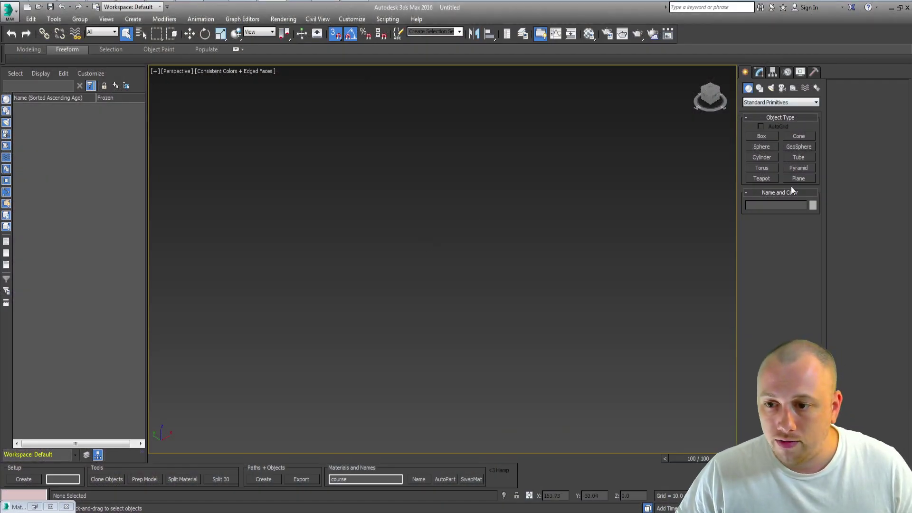
Step: Create Plane001 with Width 150 and Length 100
left_click(799, 178)
mouse_move(414, 307)
left_mouse_down()
mouse_move(544, 320)
mouse_move(540, 314)
left_mouse_up()
type("15")
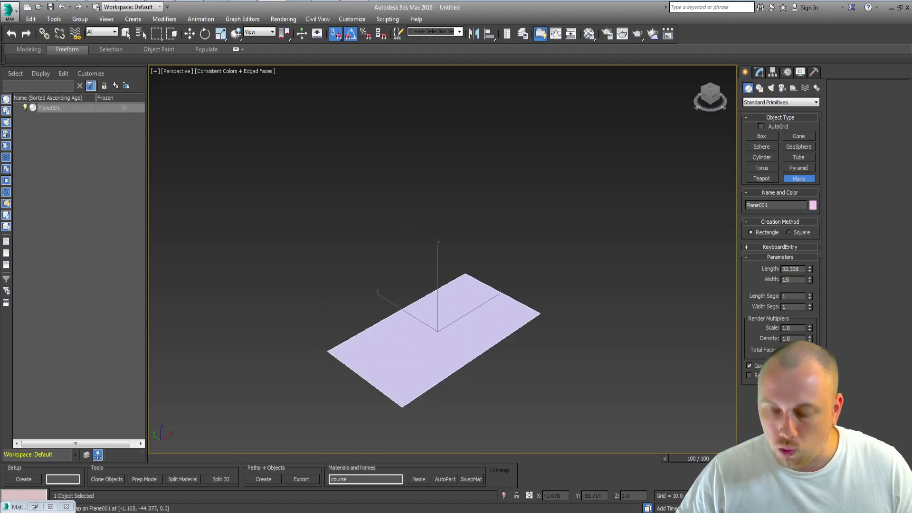
type("0.0")
key("Return")
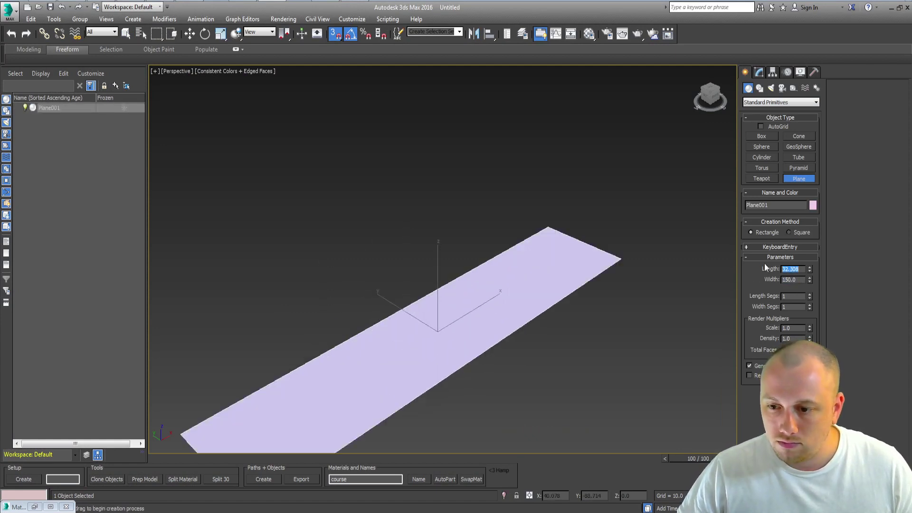
type("100")
key("Return")
scroll(495, 306, "down", 3)
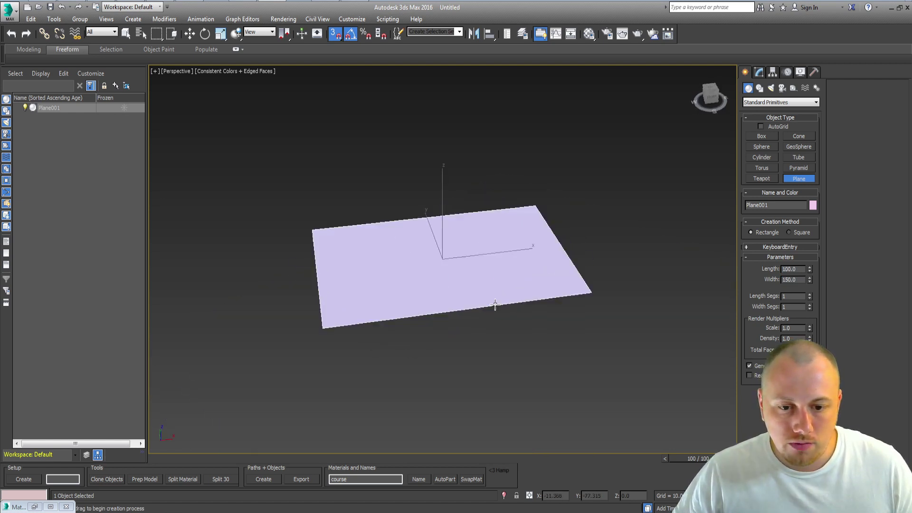
middle_click_drag(495, 306, 483, 254, "alt")
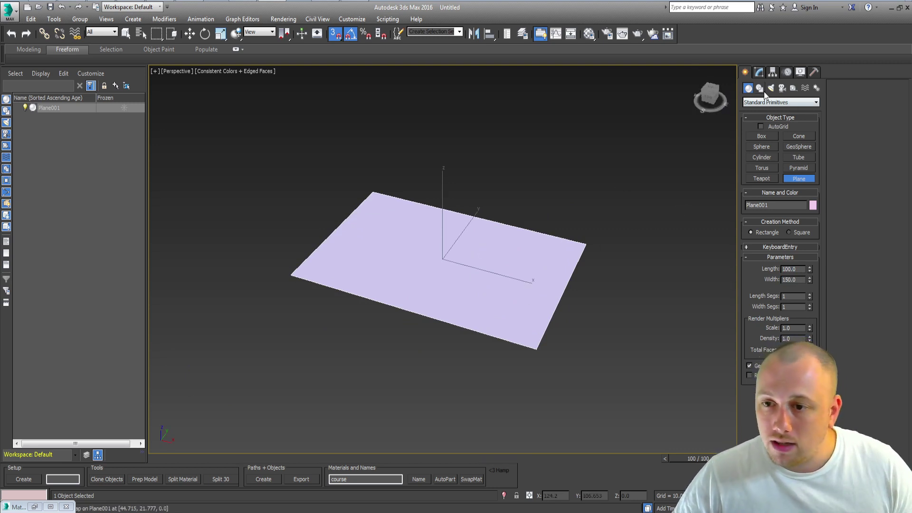
Step: Move Plane001 to X 0, Y 0, Z 0, then try the Rotate and Scale tools
left_click(759, 72)
type("w")
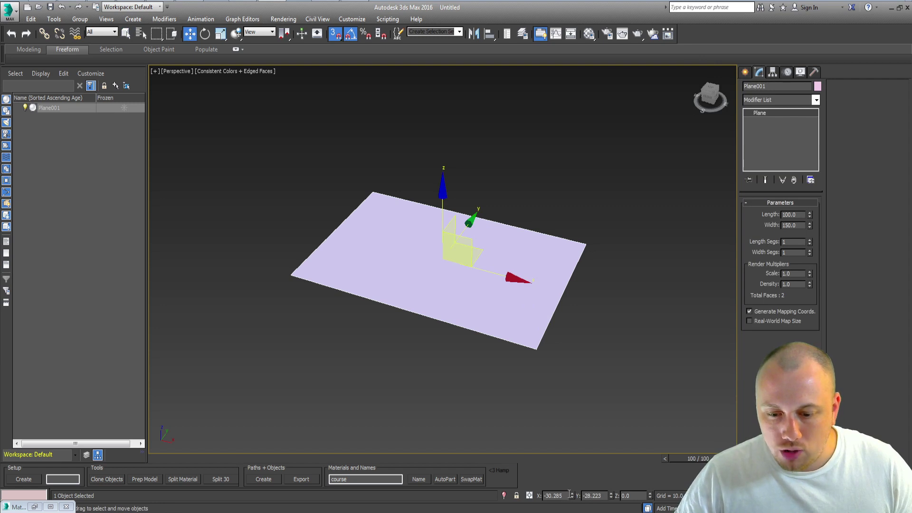
type("0")
key("Tab")
type("0")
key("Tab")
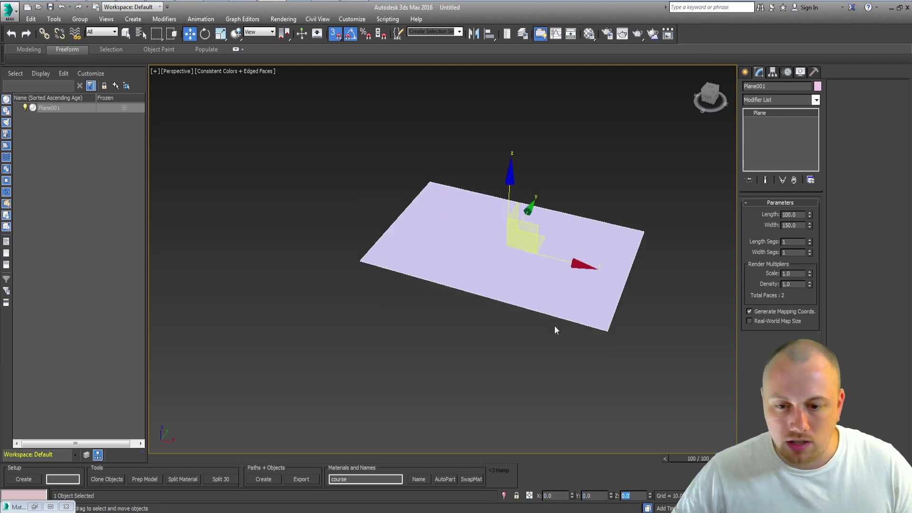
type("0")
key("Return")
key("e")
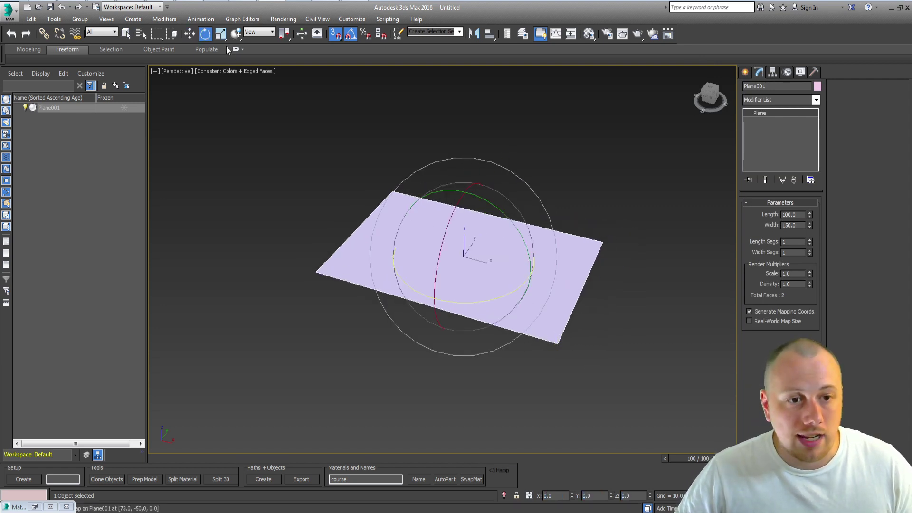
left_click(222, 34)
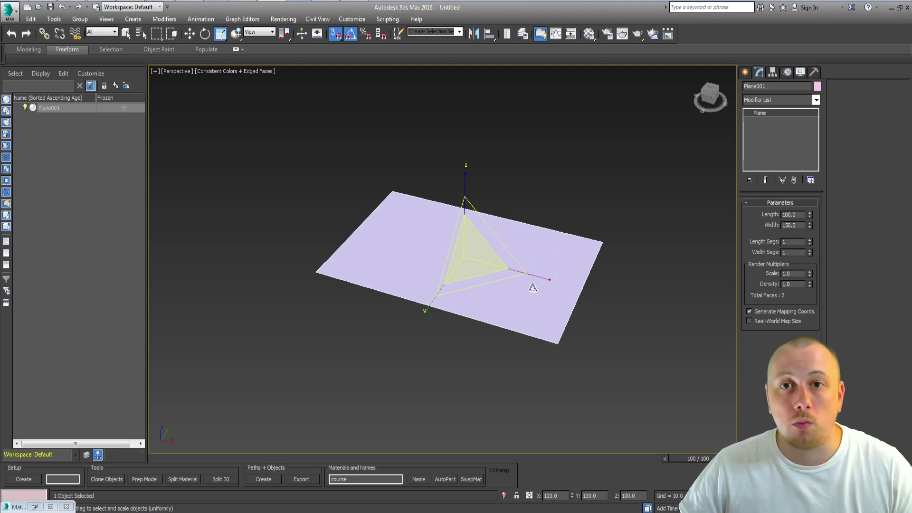
Step: Convert Plane001 to an Editable Mesh and look through its vertex and face levels
key("ctrl+e")
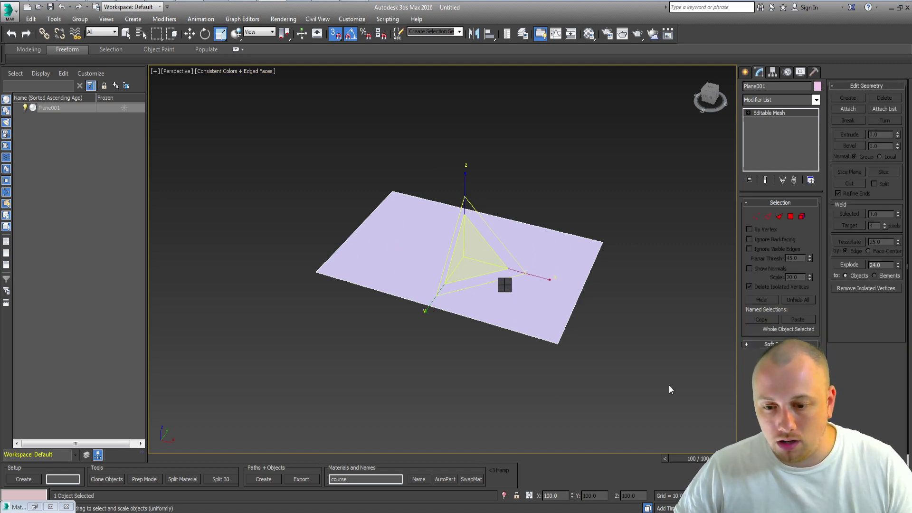
key("1")
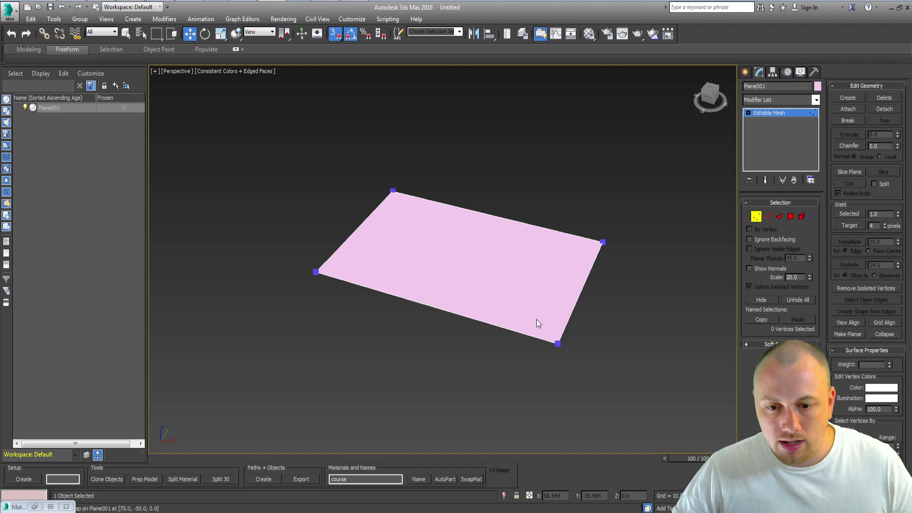
key("ctrl+a")
mouse_move(499, 249)
middle_mouse_down()
mouse_move(399, 178)
mouse_move(427, 231)
middle_mouse_up()
scroll(399, 179, "down", 2)
key("4")
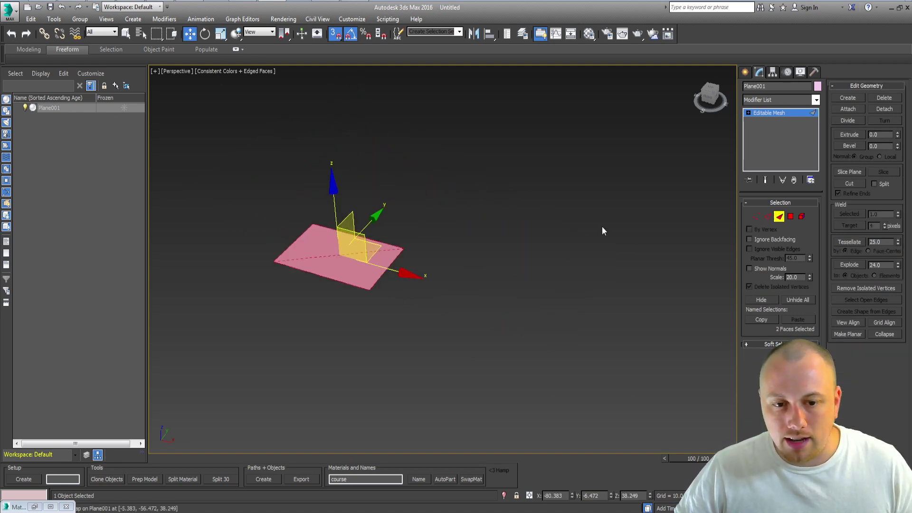
left_click(747, 71)
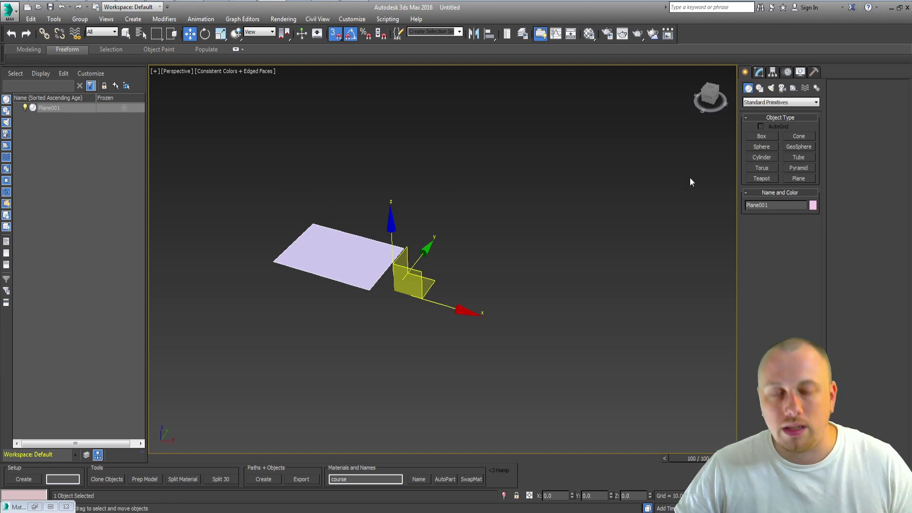
left_click(761, 71)
Step: Drag the two far corner vertices outward along Y to lengthen the plane
key("1")
left_click_drag(435, 255, 267, 228)
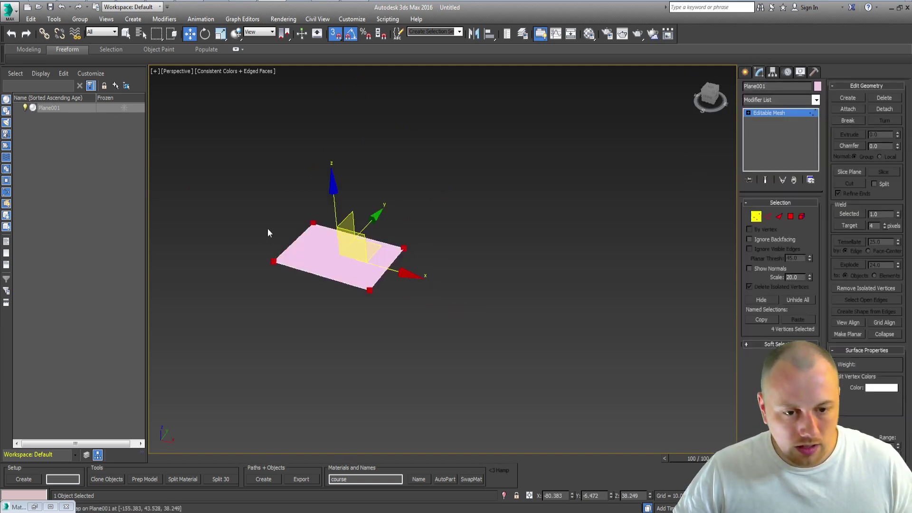
left_click(314, 226)
left_click(404, 250, "ctrl")
left_click_drag(378, 206, 448, 134)
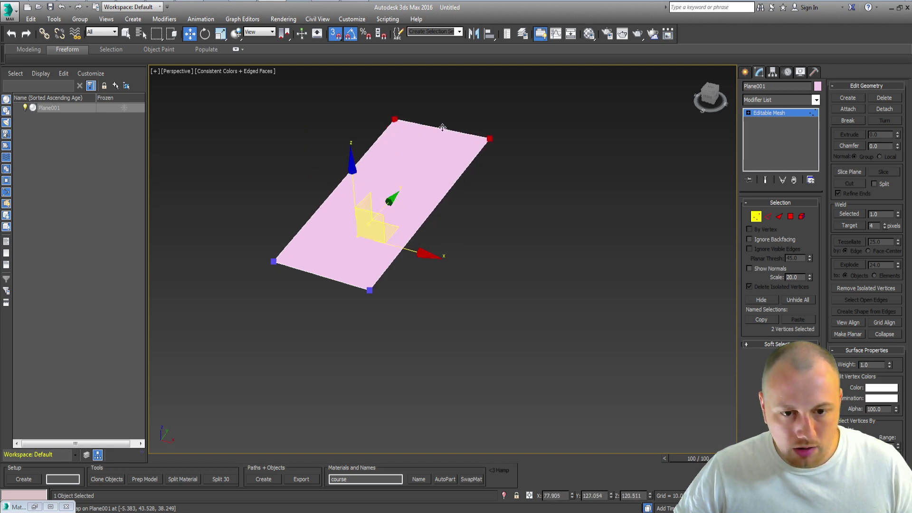
key("ctrl+z")
left_click_drag(407, 189, 456, 126)
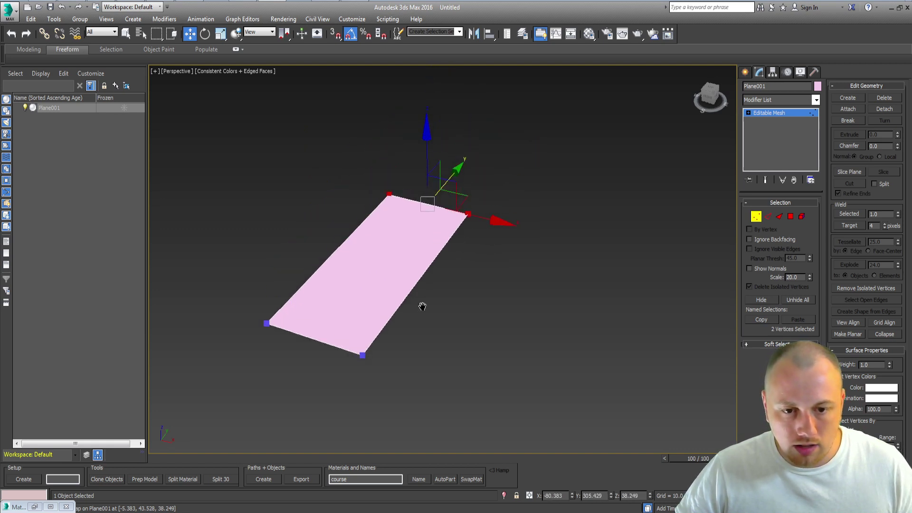
Step: In Top view, Shift-drag the top edge up into a new section, rotate it, and shift it right
key("4")
key("ctrl+a")
key("t")
scroll(378, 279, "down", 3)
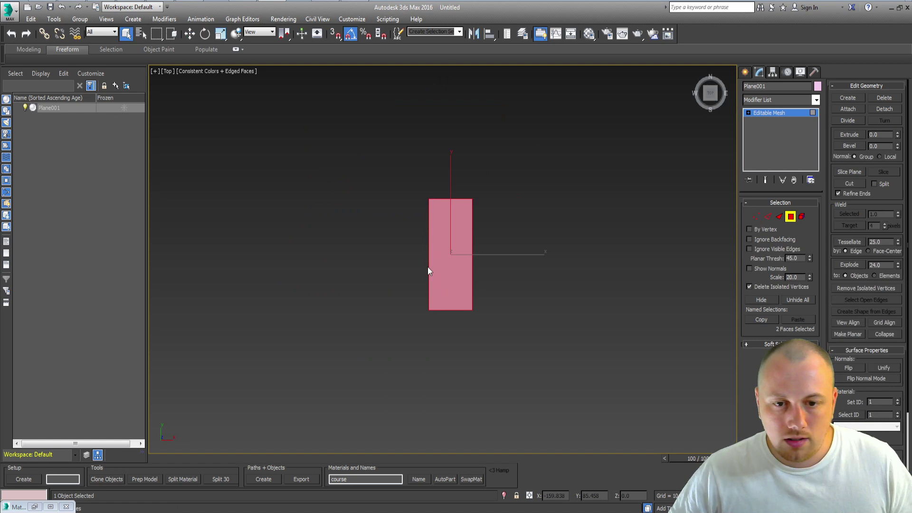
scroll(379, 299, "up", 1)
key("2")
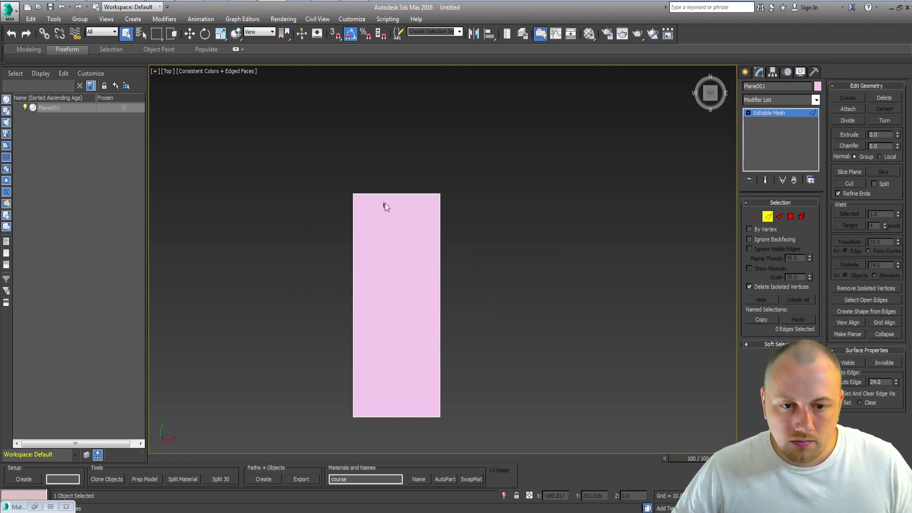
left_click(395, 195)
key("w")
left_click_drag(394, 140, 395, 78, "shift")
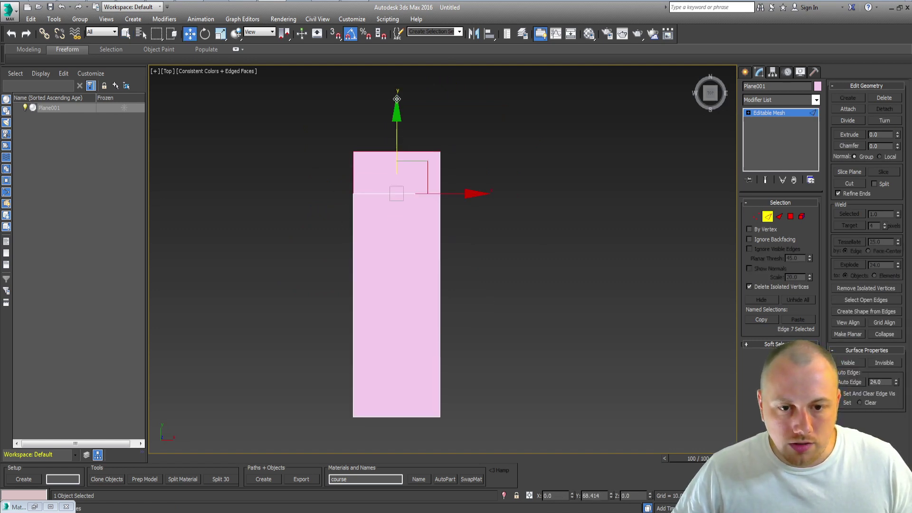
key("e")
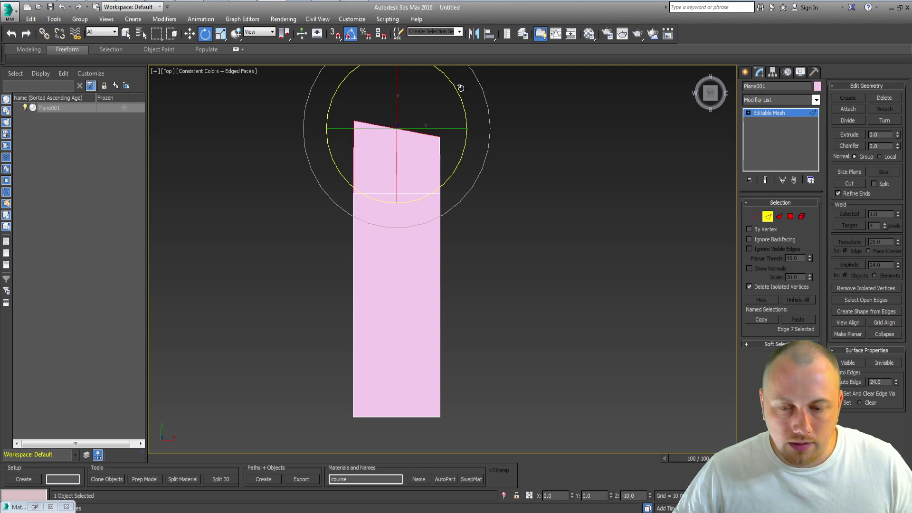
key("w")
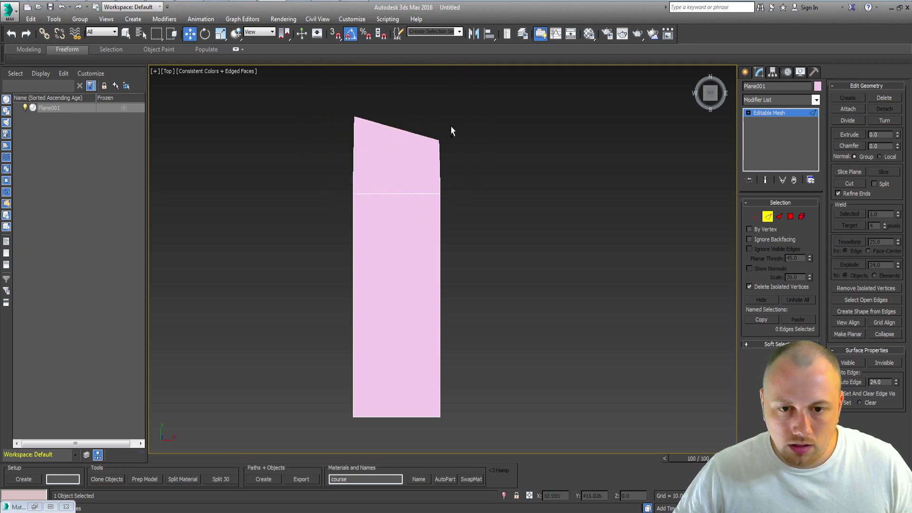
mouse_move(448, 124)
left_mouse_down()
mouse_move(463, 131)
mouse_move(454, 131)
left_mouse_up()
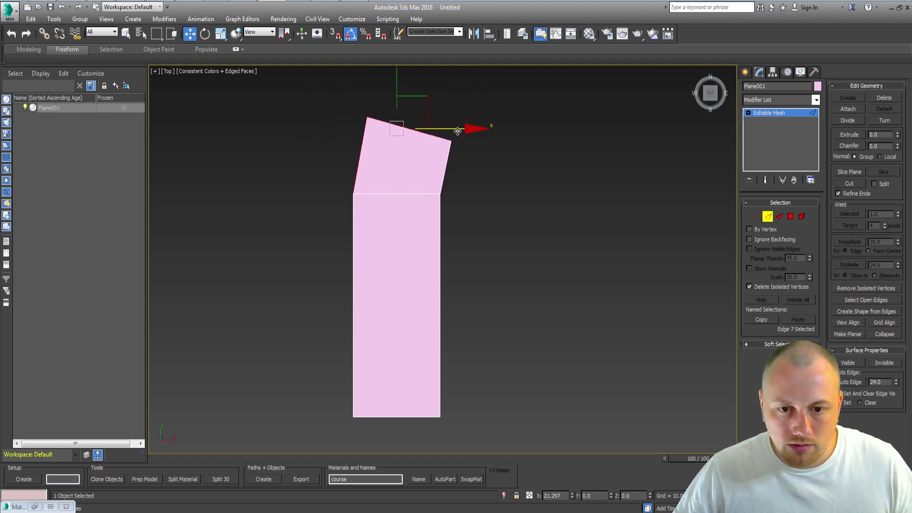
middle_click_drag(457, 132, 434, 285)
Step: Clone the angled end face, rotate it, and snap it onto the strip's top corner
key("4")
left_click(372, 276)
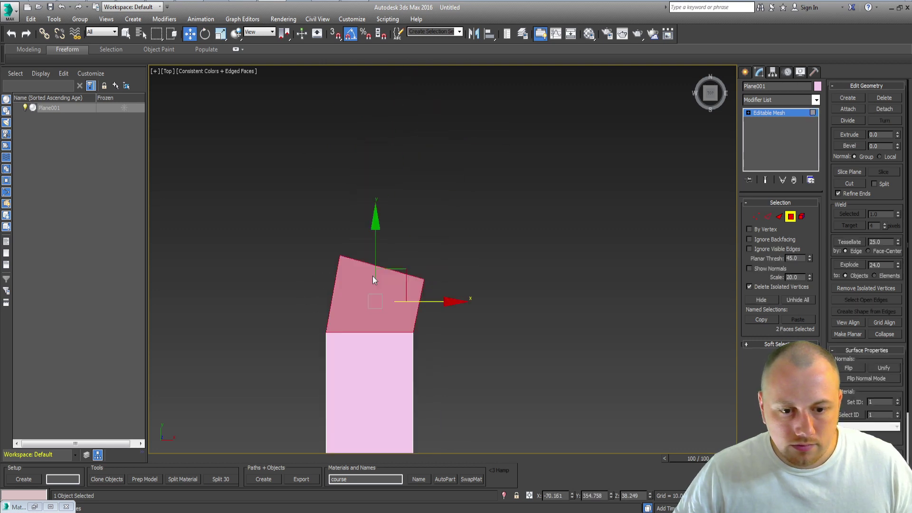
left_click_drag(362, 286, 385, 193)
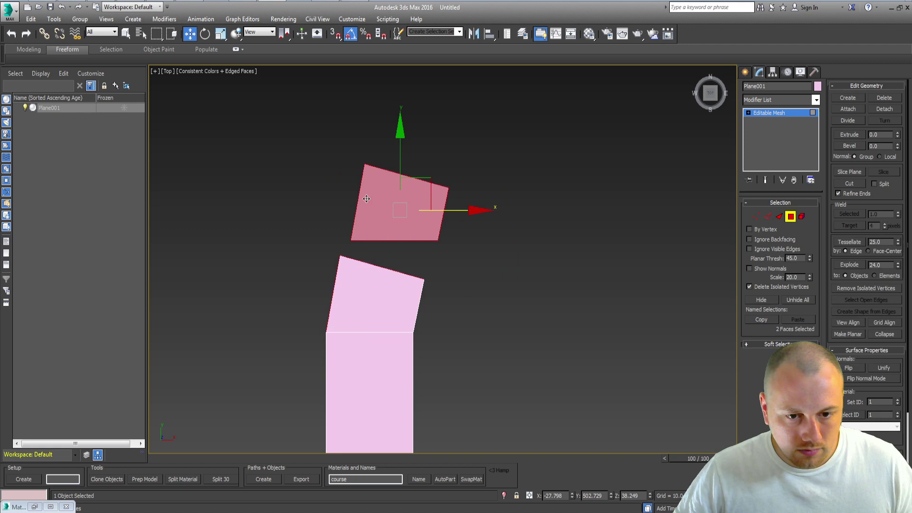
key("e")
left_click_drag(349, 165, 350, 152)
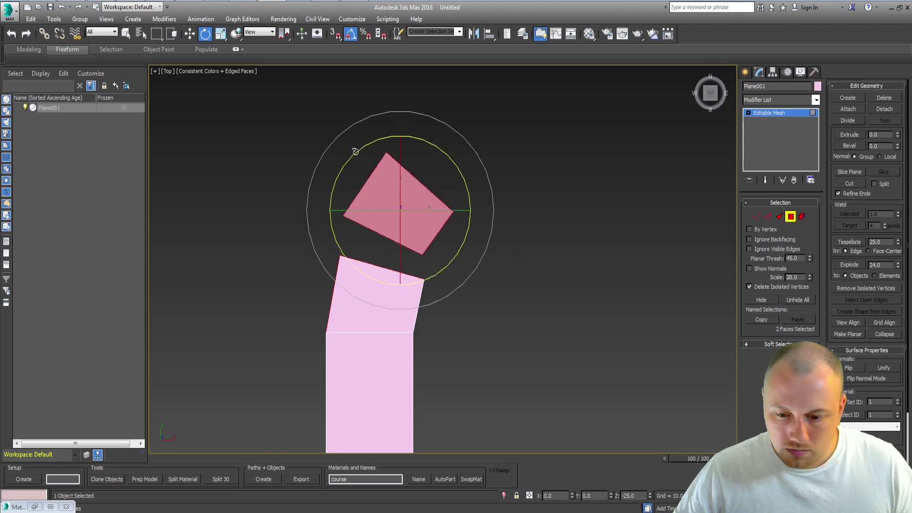
key("w")
key("s")
left_click_drag(356, 219, 340, 254)
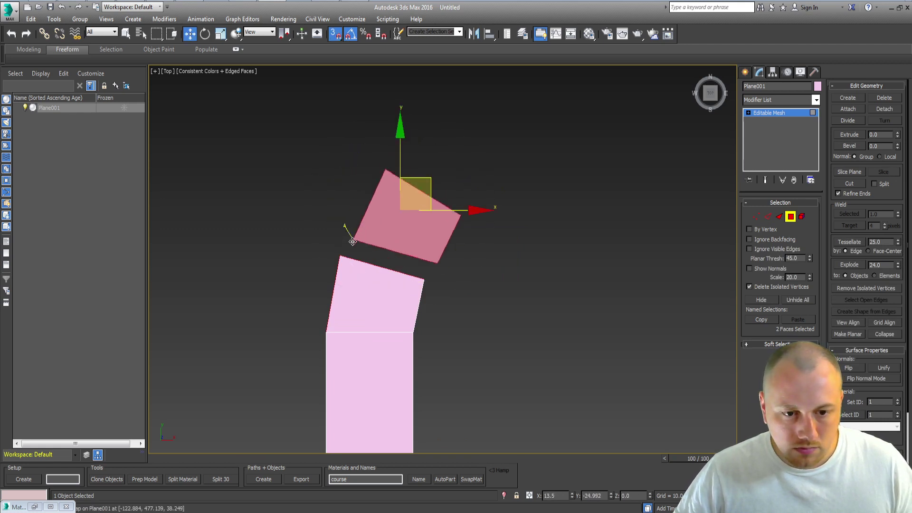
Step: Add the middle face to the selection and weld the overlapping vertices at the joint
left_click(339, 273, "ctrl")
key("e")
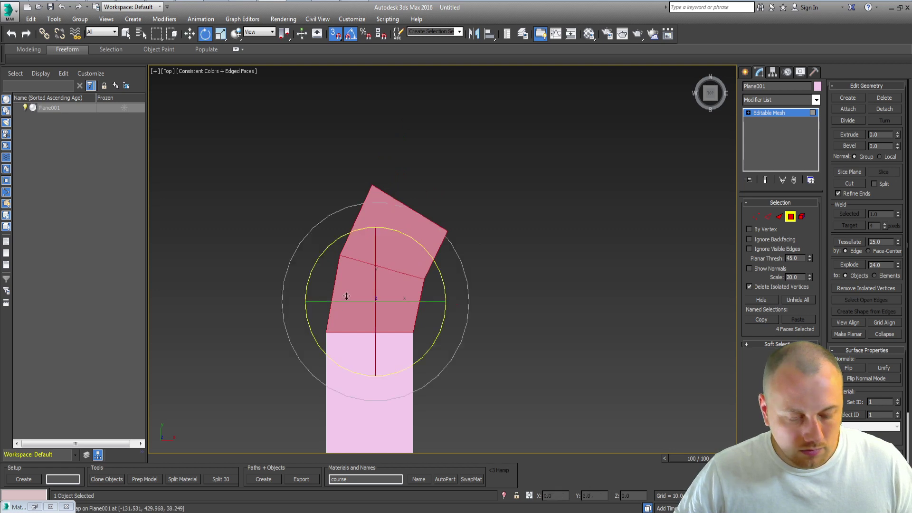
left_click(756, 217, "ctrl")
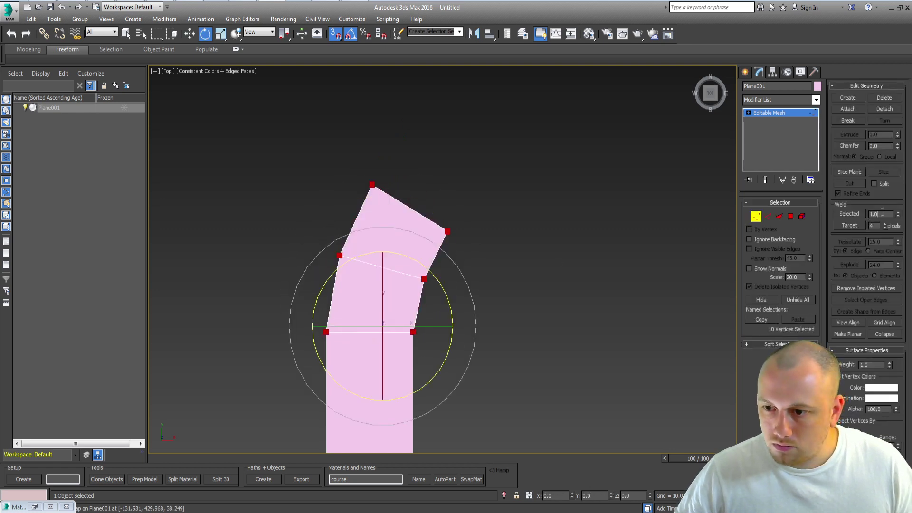
key("1")
key("1")
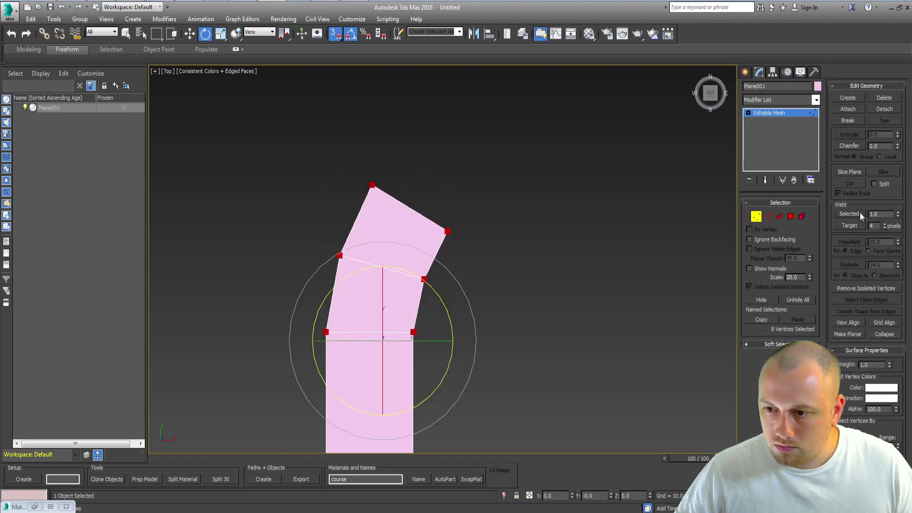
key("4")
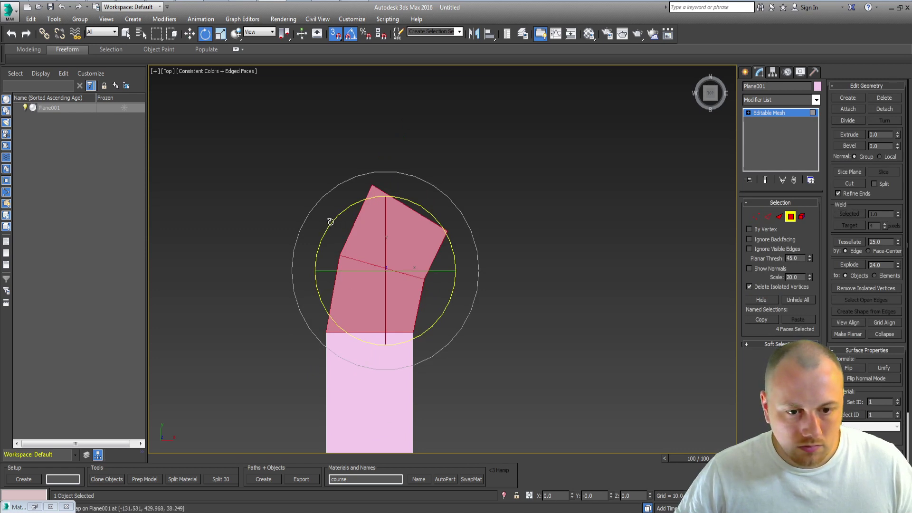
Step: Rotate another copy of the faces to continue the curve and weld its joint
left_click_drag(330, 221, 342, 256, "shift")
key("Return")
key("1")
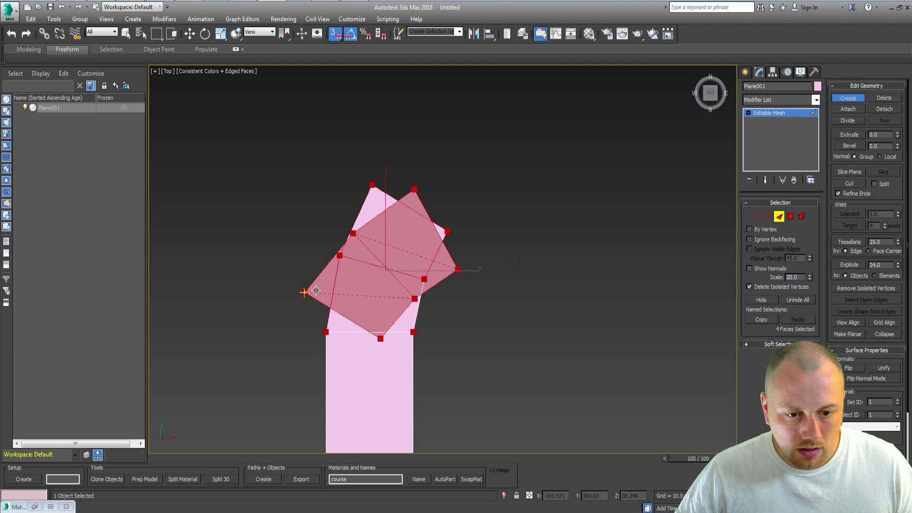
key("4")
key("ctrl+y")
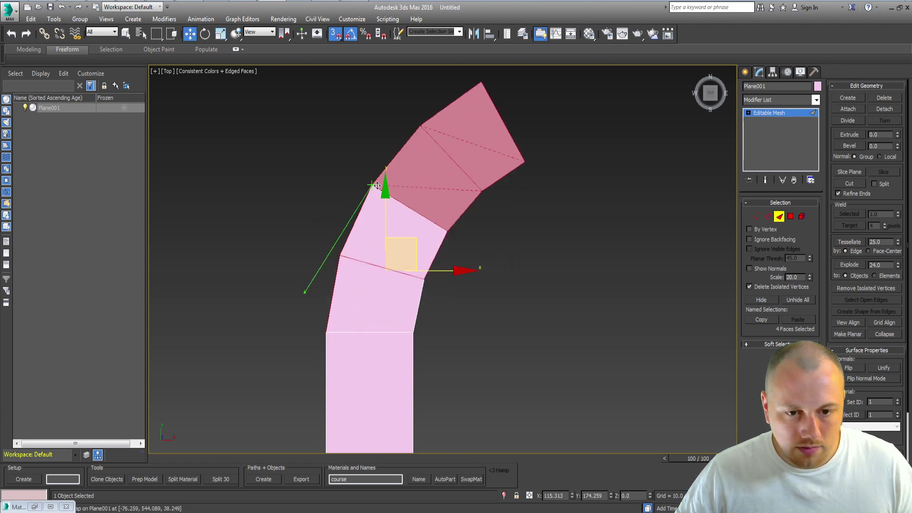
key("ctrl+y")
scroll(416, 200, "down", 1)
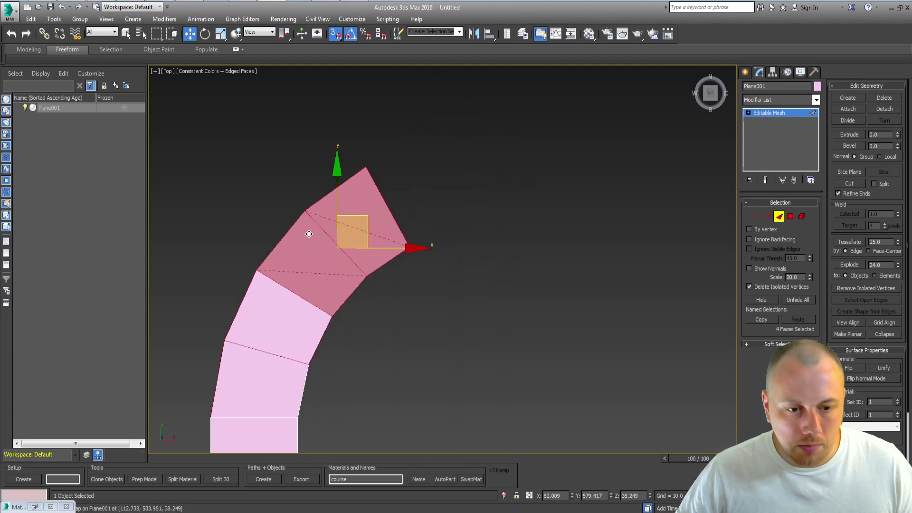
Step: Clone, rotate and snap the end faces onto the curve's end, then select all faces
left_click_drag(281, 261, 485, 178, "shift")
key("Return")
key("e")
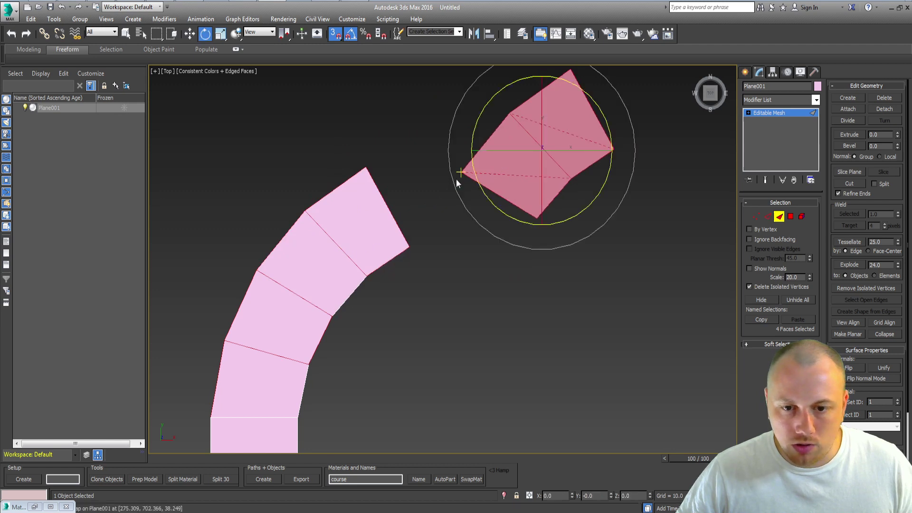
left_click_drag(475, 122, 479, 113)
key("ctrl+z")
key("ctrl+z")
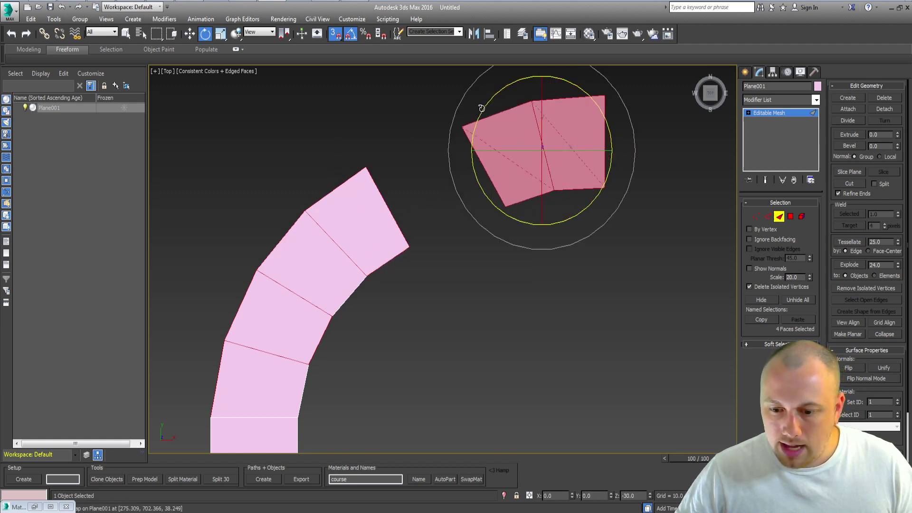
key("w")
left_click_drag(464, 128, 367, 169)
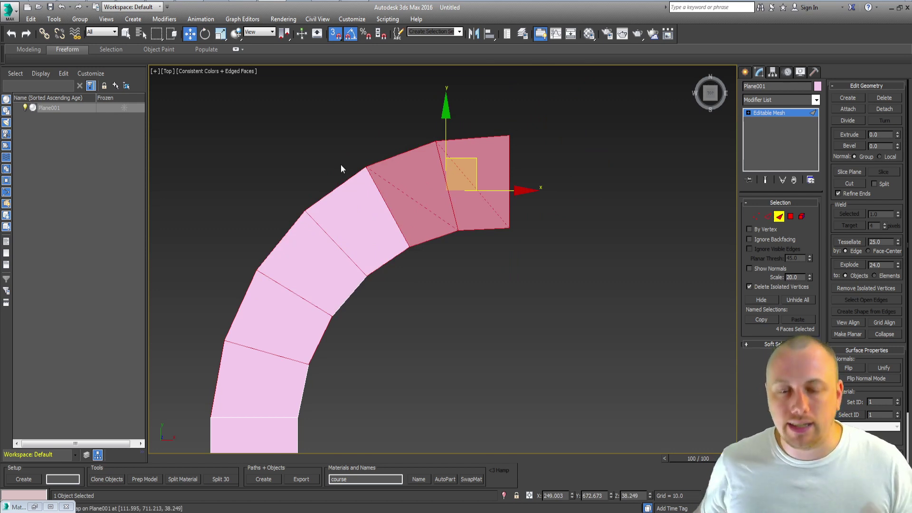
scroll(437, 210, "down", 2)
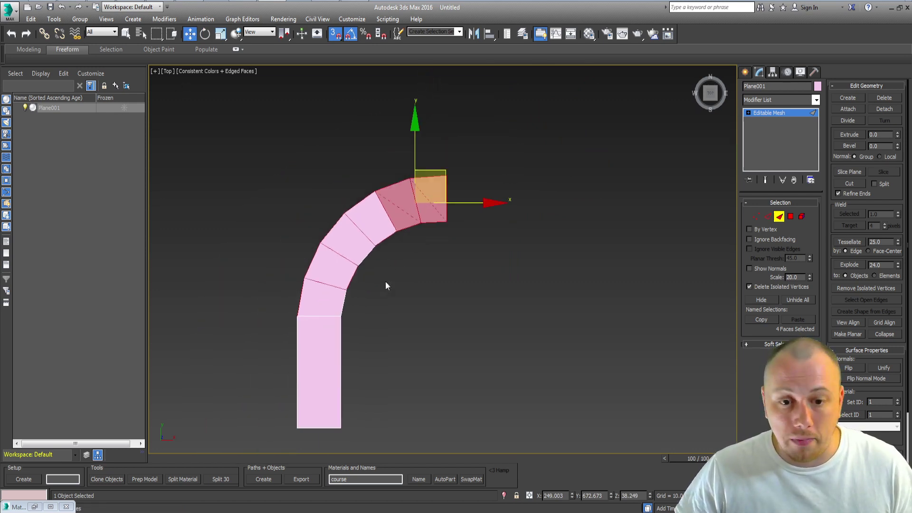
left_click_drag(255, 357, 446, 145)
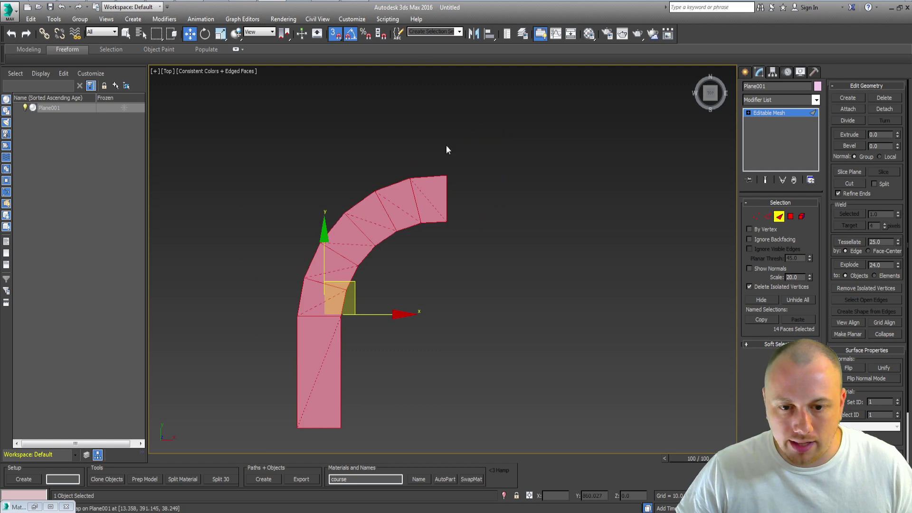
Step: Clone the curve, mirror and collapse the copy, and snap it on to form an arch
left_click_drag(378, 315, 641, 300, "shift")
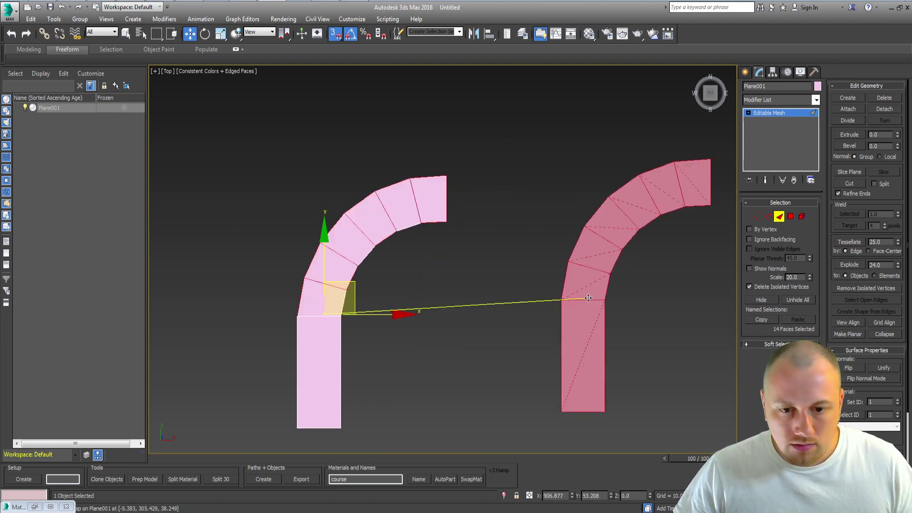
left_click(780, 100)
type("mi")
key("Return")
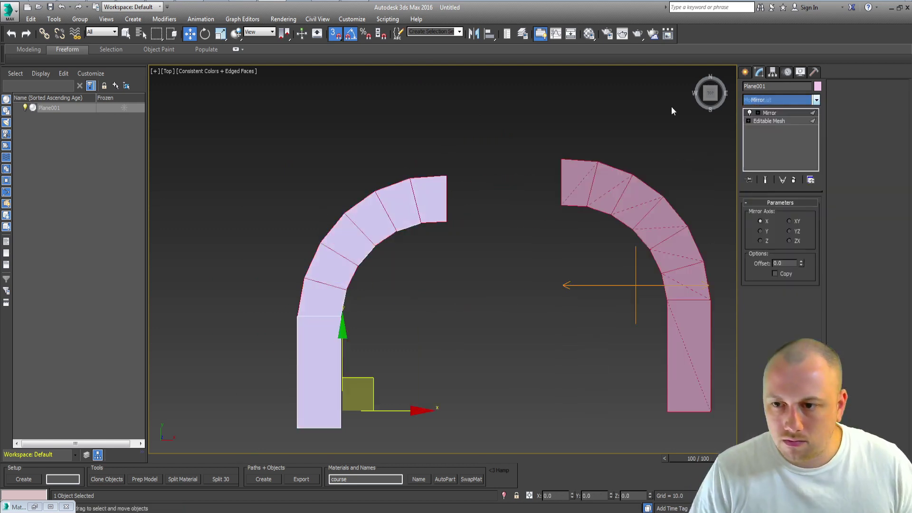
left_click(548, 175)
left_click_drag(562, 160, 449, 182)
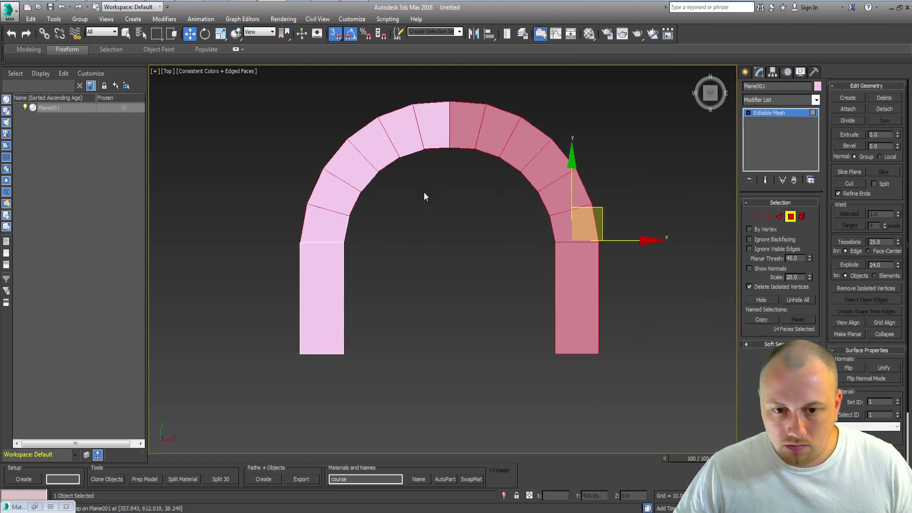
scroll(424, 192, "down", 1)
Step: Select the whole arch, turn off snapping, and clone it downward
key("ctrl+a")
key("s")
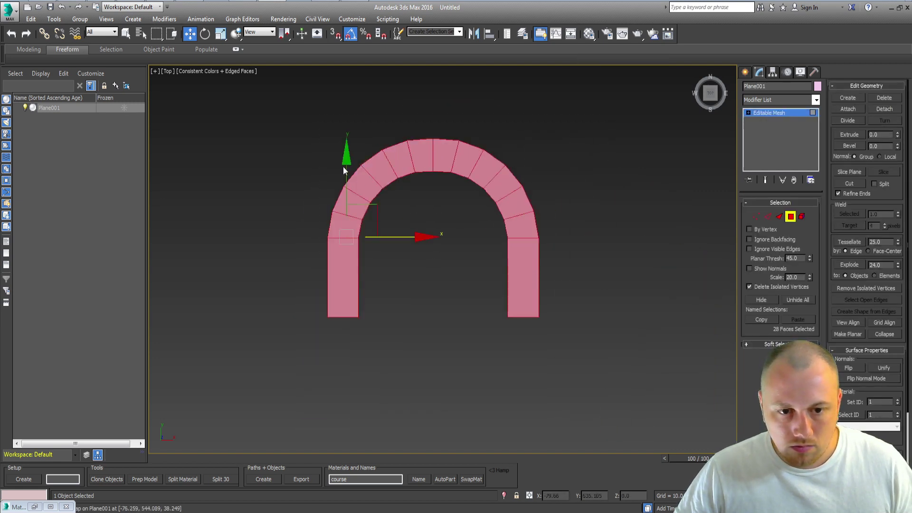
left_click_drag(344, 165, 346, 385, "shift")
Step: Mirror the lower arch on Y, collapse it, and snap it onto the upper arch
key("Return")
left_click(816, 100)
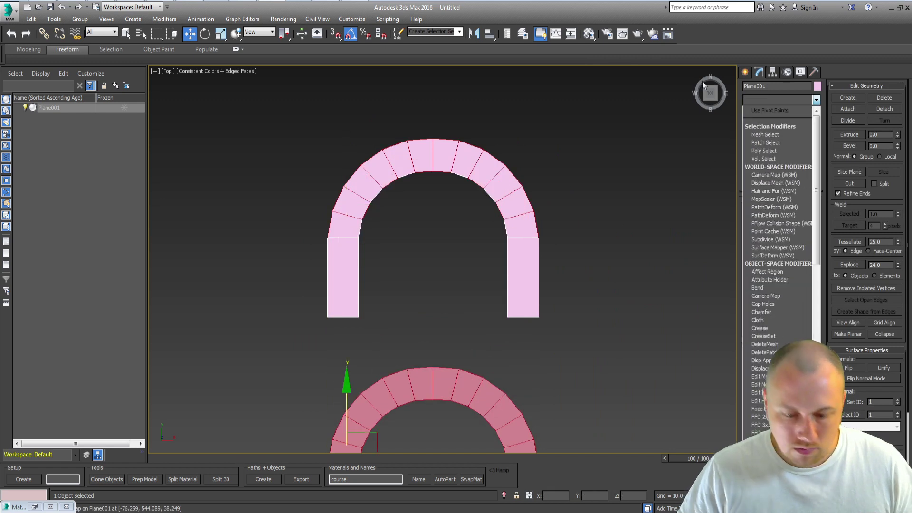
type("m")
key("Return")
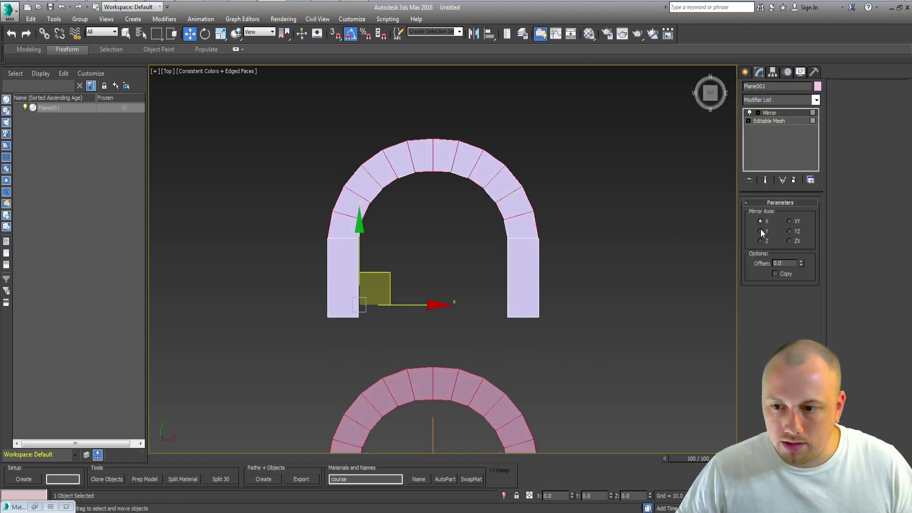
left_click(761, 232)
key("ctrl+z")
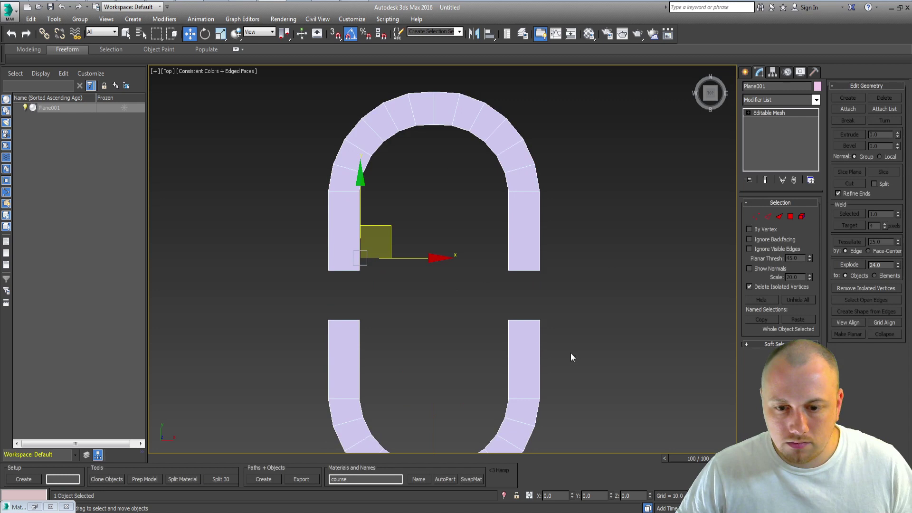
middle_click_drag(525, 376, 540, 343)
left_click_drag(327, 323, 328, 271)
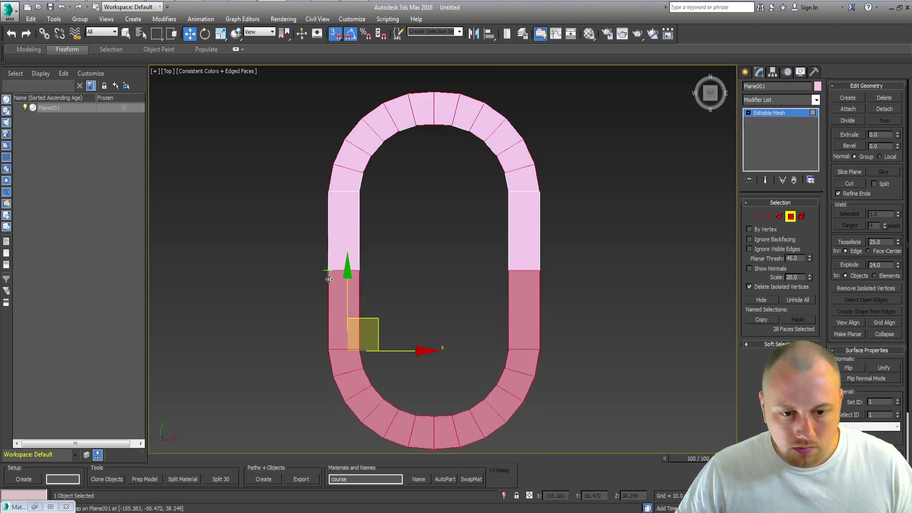
Step: Weld all the loop's vertices along the seams, then select two faces on the left
key("1")
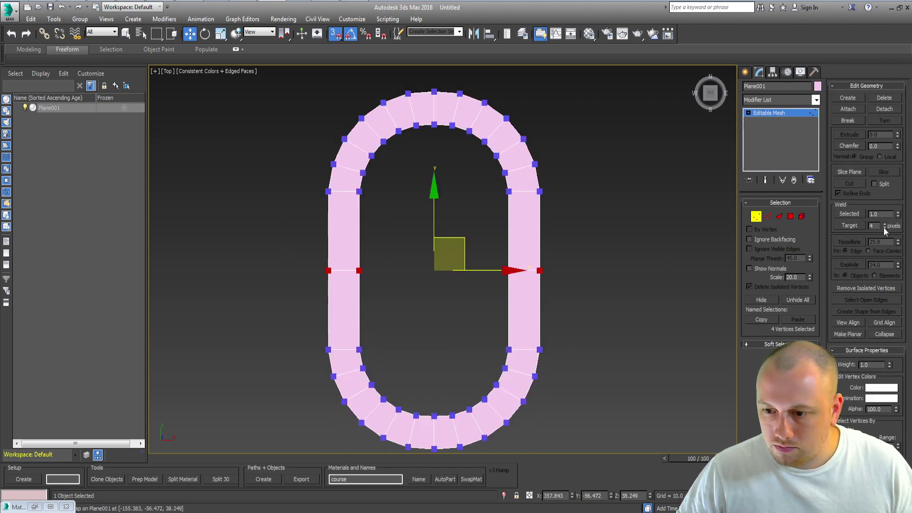
key("4")
key("1")
key("ctrl+a")
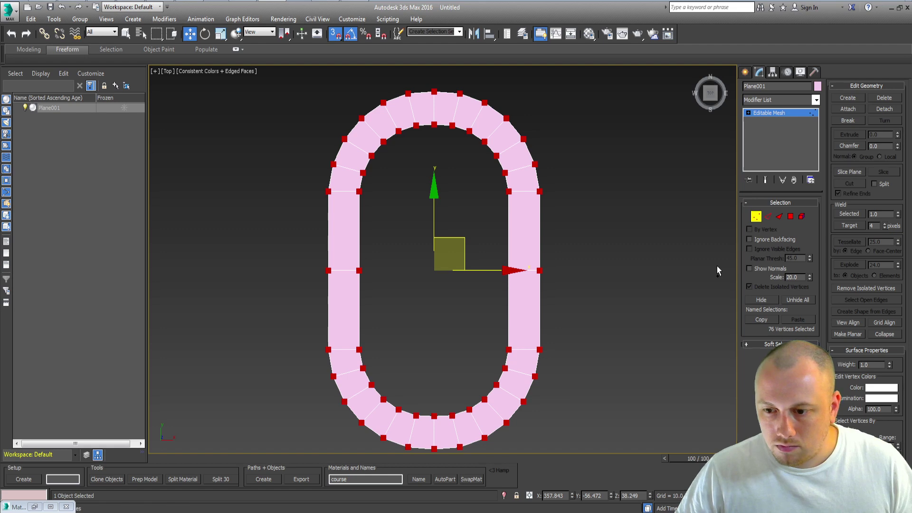
key("4")
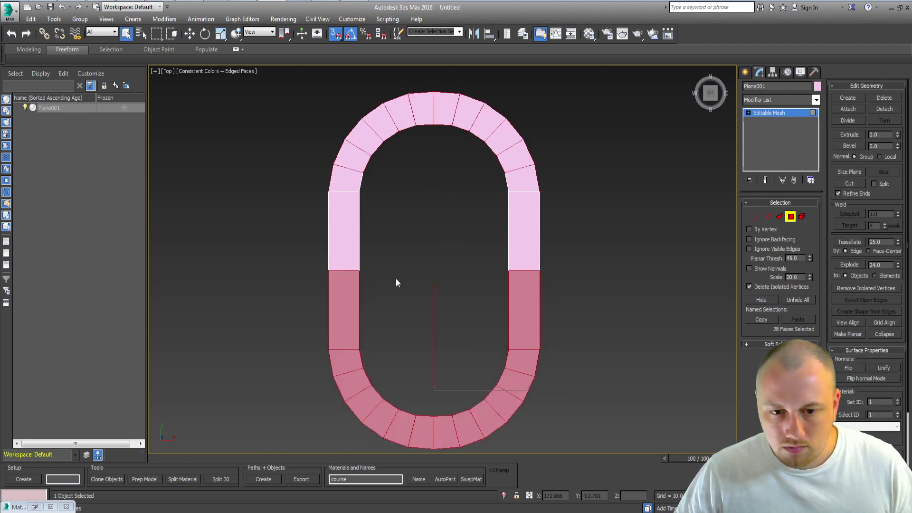
left_click(329, 249)
Step: In Perspective view, region-select the inner border edges and remove the stray ones near the top arch
key("p")
scroll(327, 249, "down", 3)
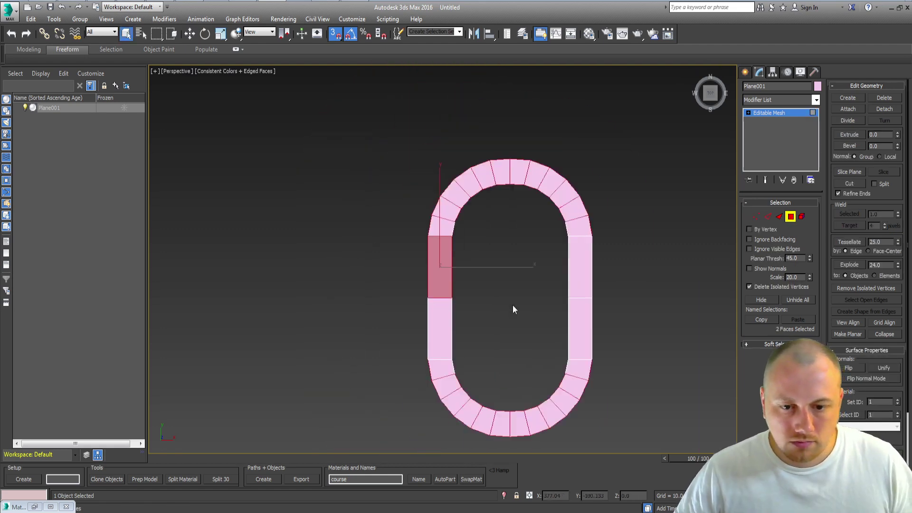
scroll(512, 305, "up", 2)
key("2")
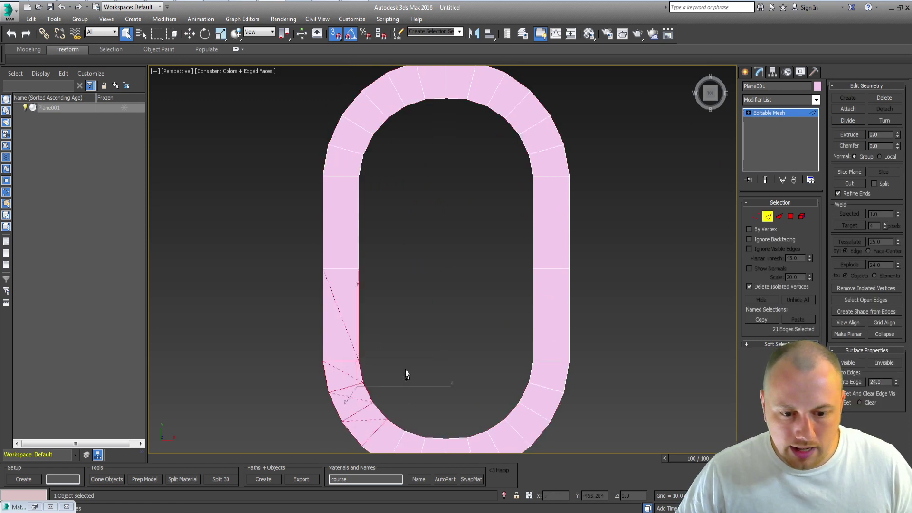
scroll(406, 369, "down", 1)
left_click_drag(356, 392, 439, 383, "ctrl")
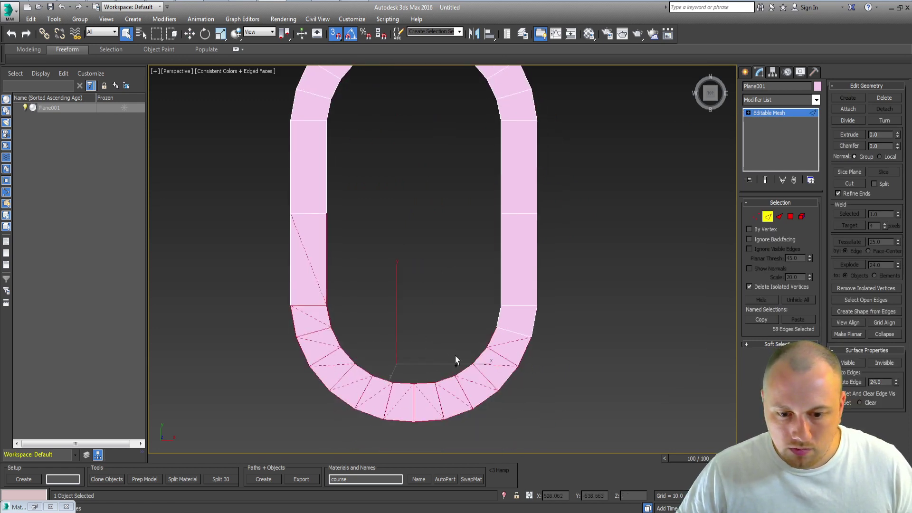
left_click_drag(504, 239, 504, 239, "ctrl")
middle_click_drag(428, 179, 340, 320)
left_click_drag(370, 268, 370, 268, "ctrl")
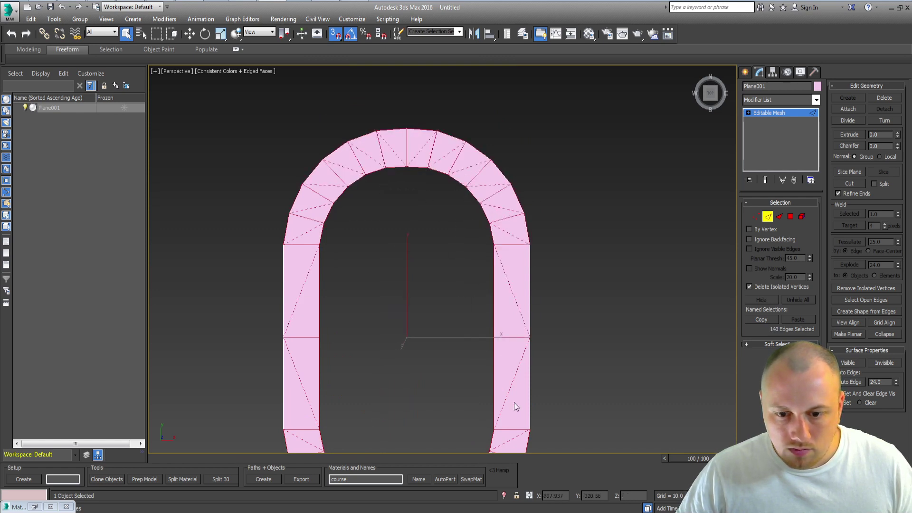
scroll(513, 403, "down", 1)
scroll(492, 405, "down", 1)
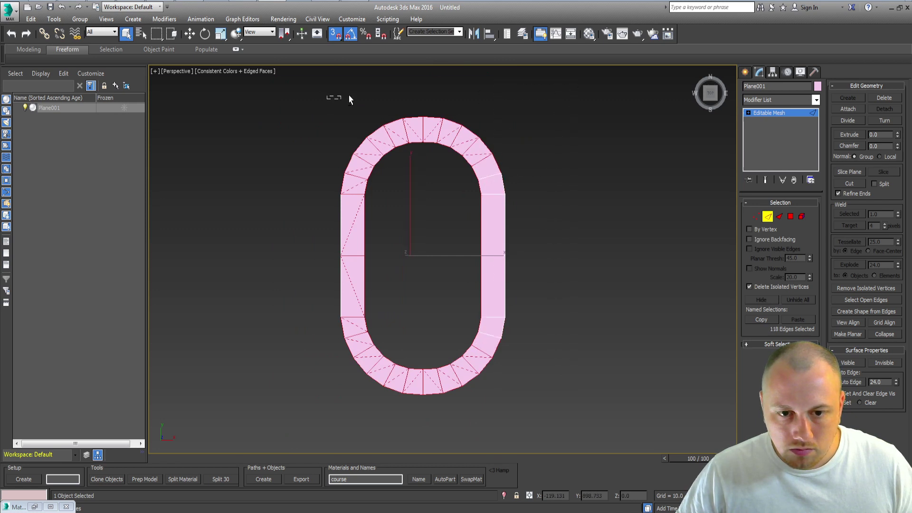
left_click_drag(327, 98, 513, 131, "alt")
left_click_drag(473, 102, 497, 143, "alt")
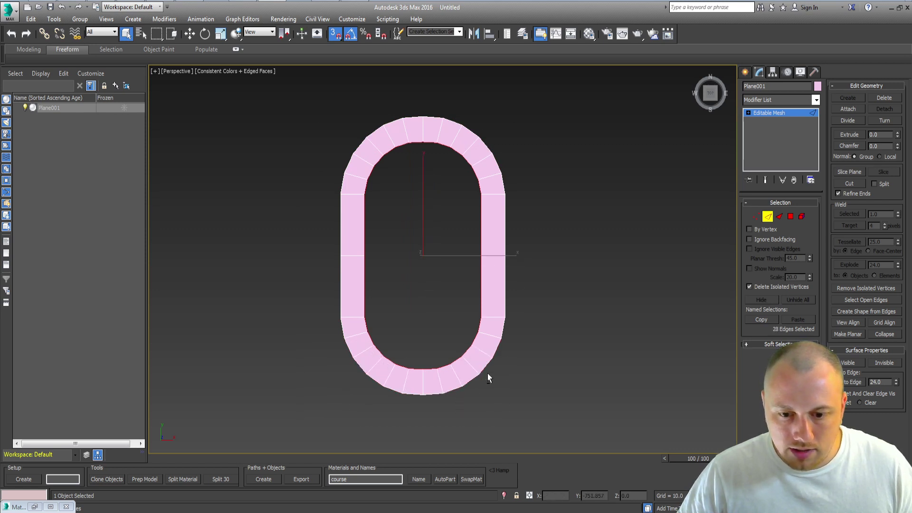
Step: Shift-scale the selected inner edges inward to create a new band of faces
left_click(220, 33)
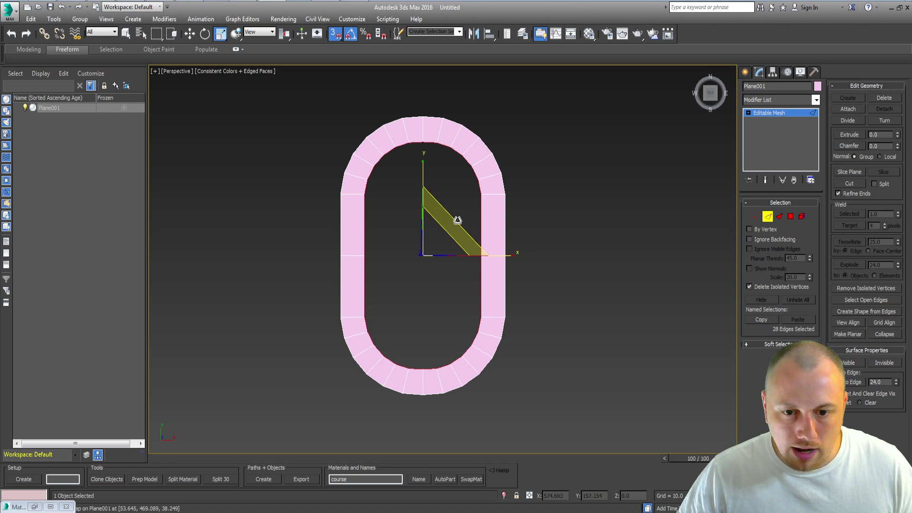
left_click_drag(458, 220, 450, 232)
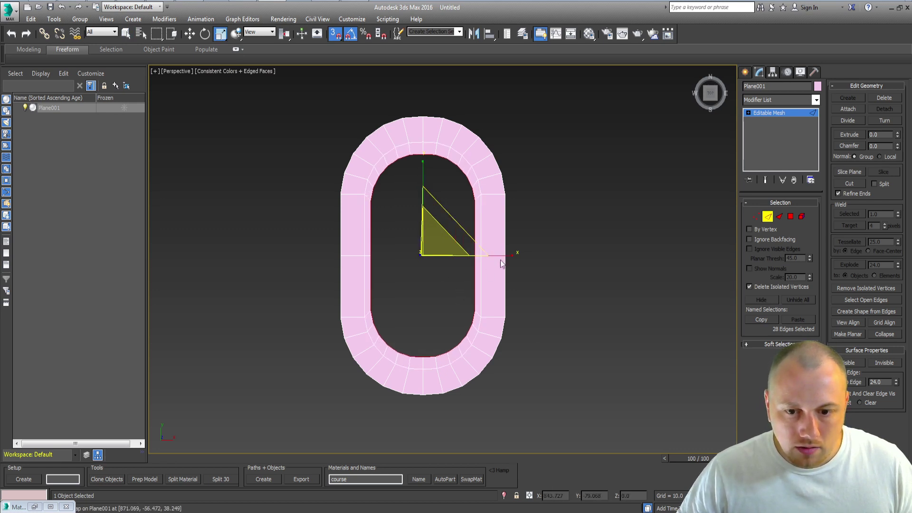
key("w")
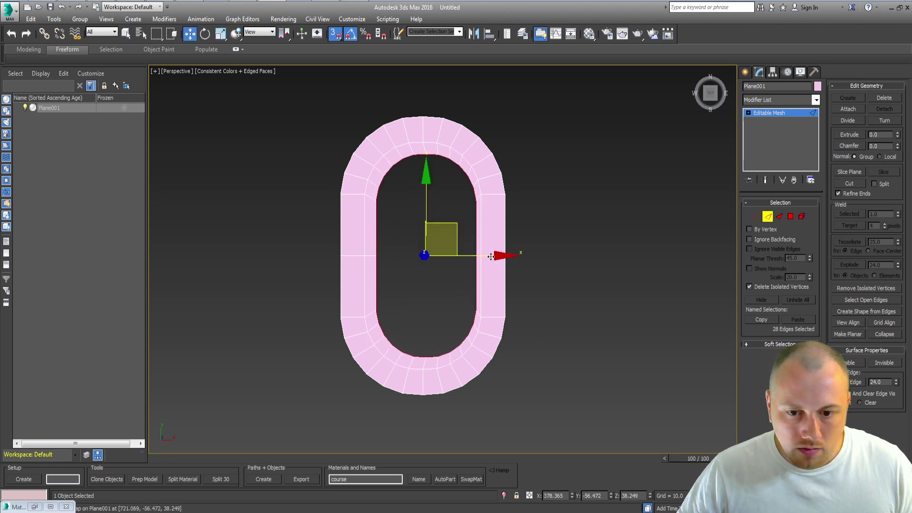
left_click_drag(492, 257, 499, 257)
key("ctrl+z")
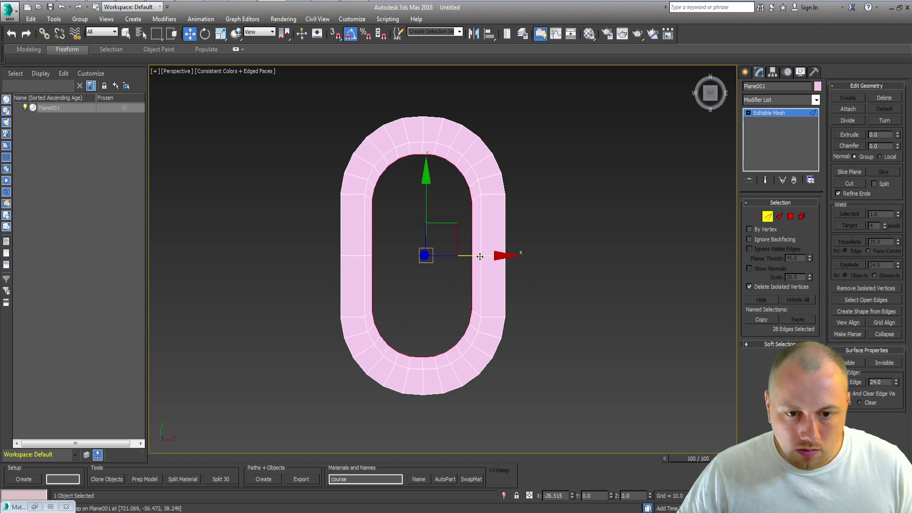
scroll(475, 285, "up", 2)
Step: Orbit around the ring and leave edge sub-object level
mouse_move(474, 285)
middle_mouse_down("alt")
mouse_move(422, 246)
mouse_move(438, 213)
middle_mouse_up("alt")
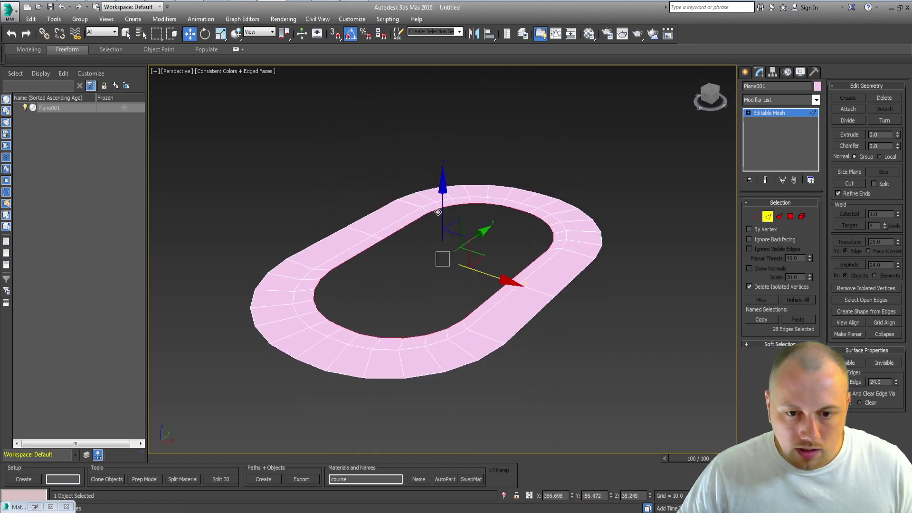
left_click_drag(444, 209, 445, 199)
key("2")
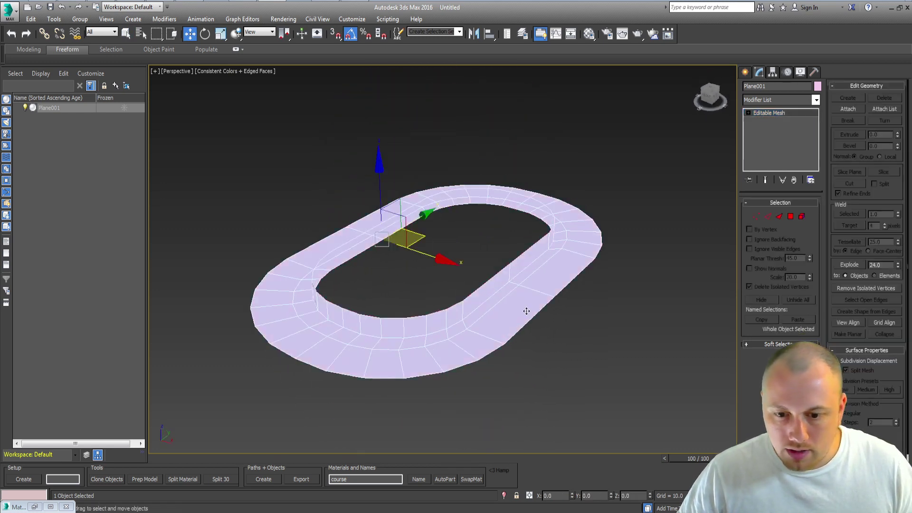
middle_click_drag(499, 321, 534, 332, "alt")
Step: In Top view, region-select the outer border edges all around the oval
key("t")
key("2")
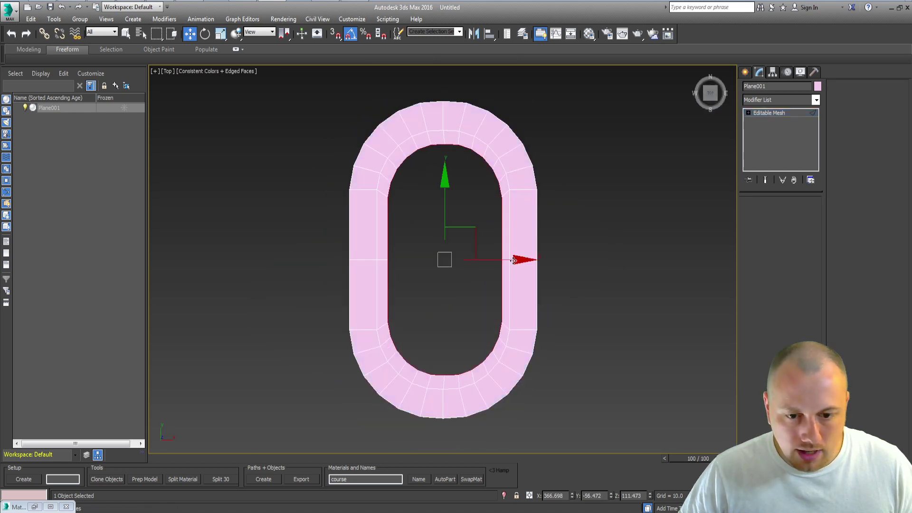
left_click_drag(560, 236, 516, 257)
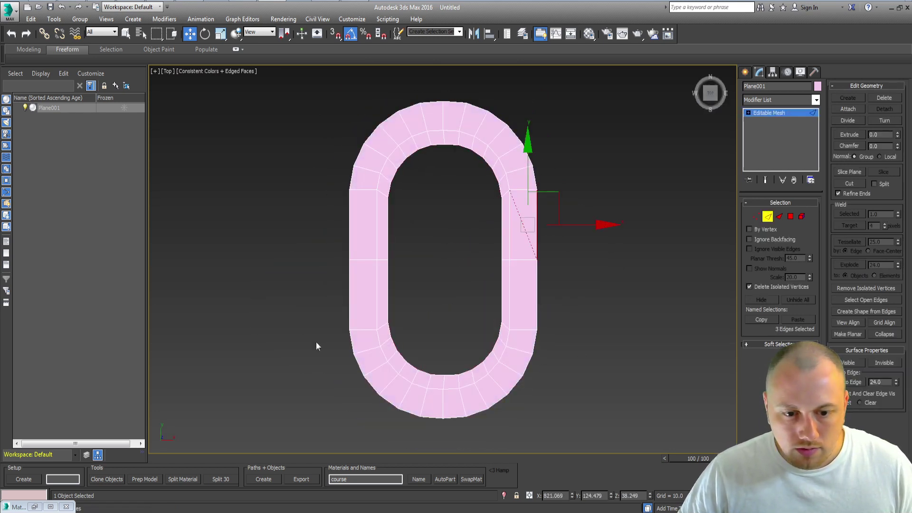
left_click_drag(361, 122, 361, 107)
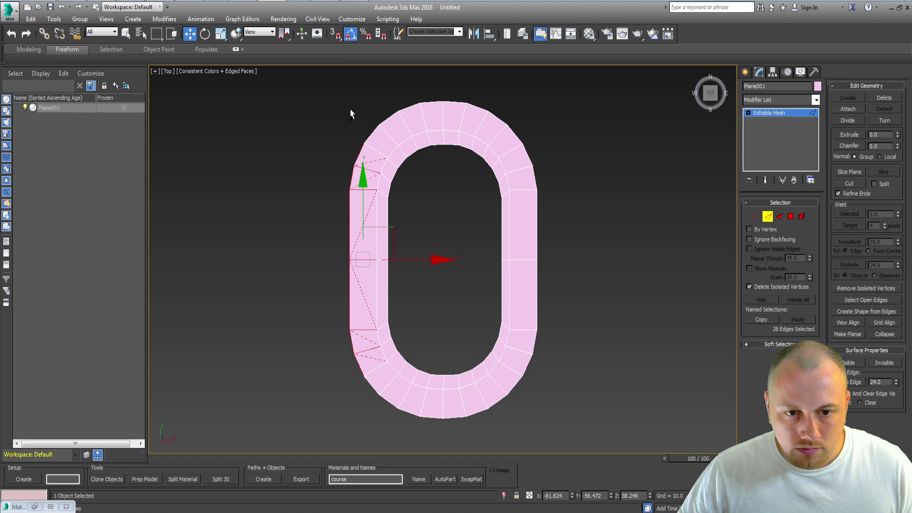
left_click_drag(493, 119, 529, 130)
left_click_drag(585, 376, 585, 378)
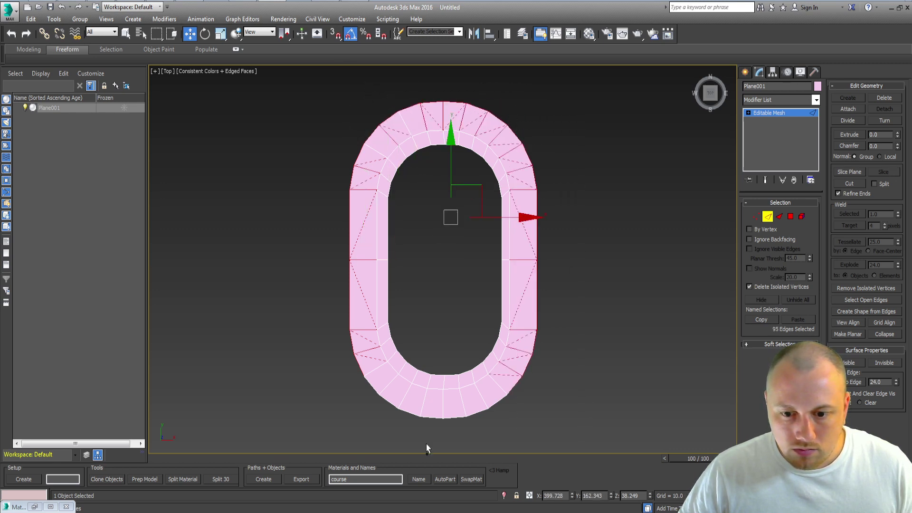
left_click_drag(507, 412, 529, 390)
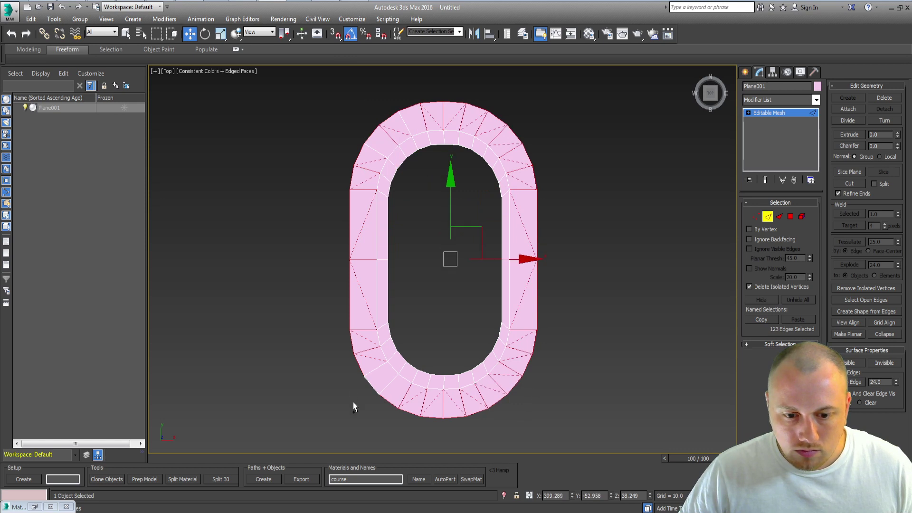
left_click_drag(337, 428, 383, 373)
Step: Deselect the stray diagonal edges, leaving only the outer edge loop
key("q")
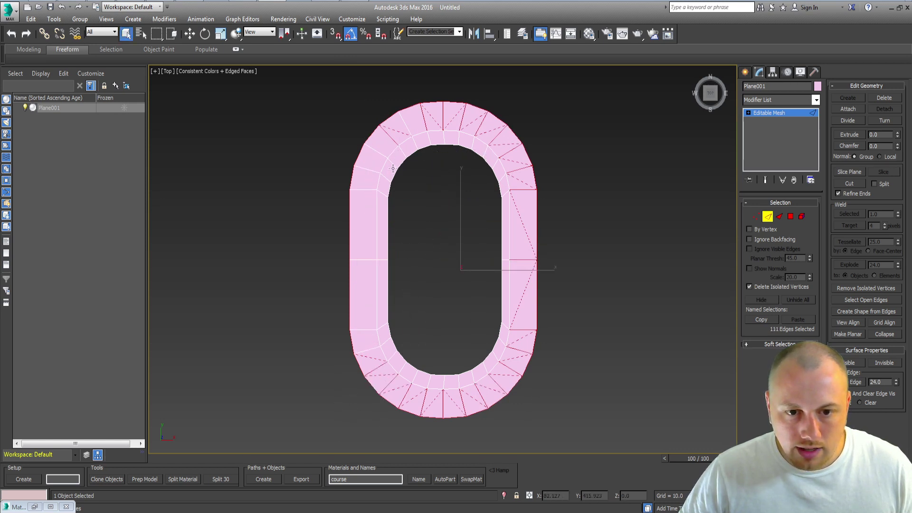
left_click_drag(394, 158, 460, 132, "alt")
left_click_drag(451, 158, 481, 136, "alt")
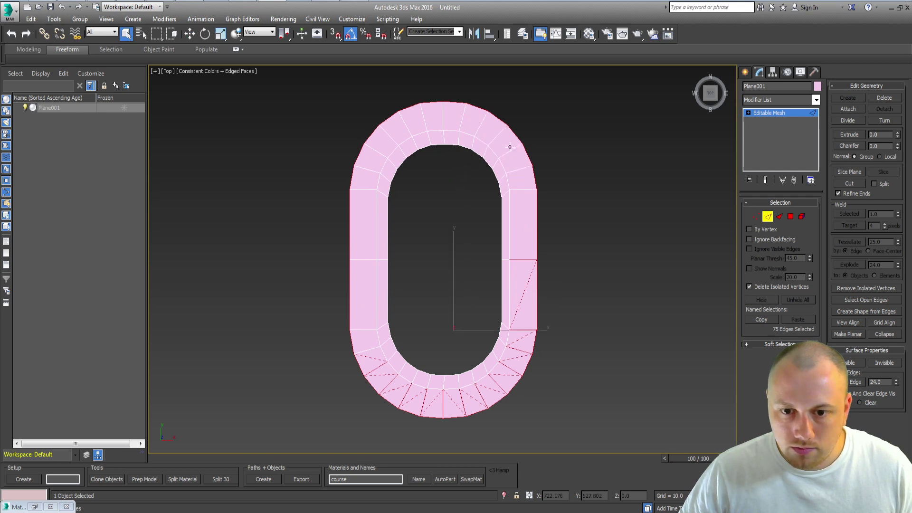
left_click_drag(459, 262, 510, 381, "alt")
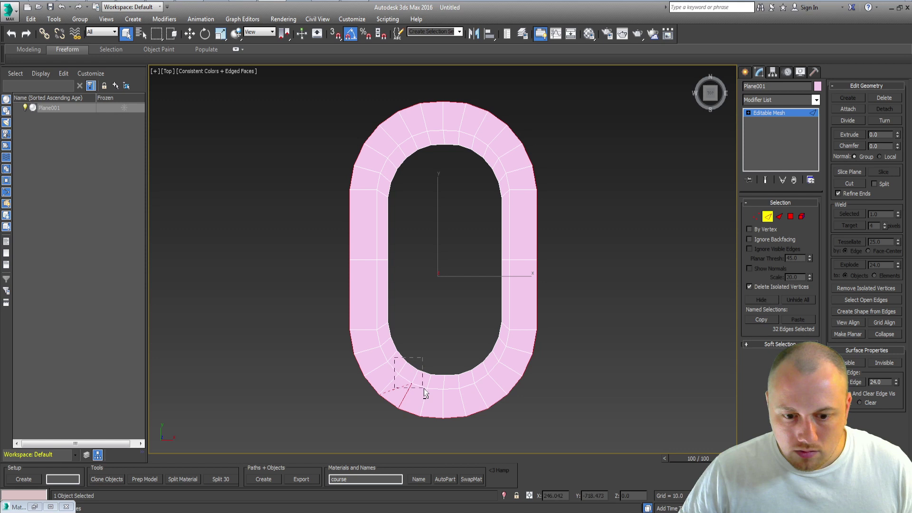
left_click_drag(396, 357, 425, 394, "alt")
Step: Shift-scale the outer edges outward into a new band, then raise them on Z
key("r")
left_click_drag(464, 228, 482, 213)
key("w")
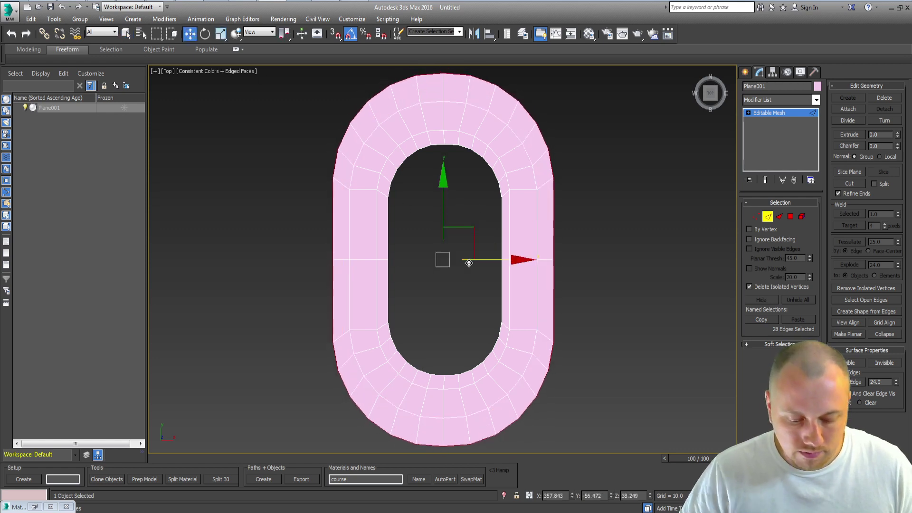
key("p")
middle_click_drag(468, 262, 422, 283, "alt")
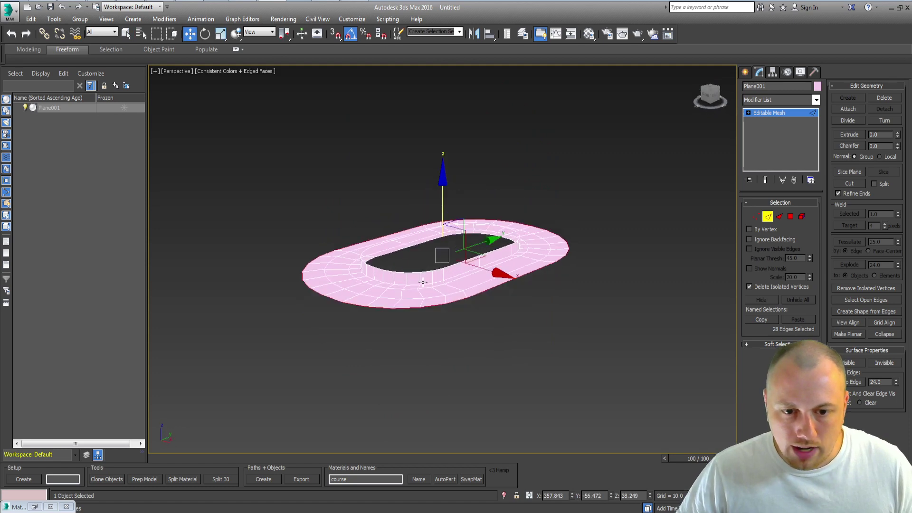
scroll(422, 284, "up", 3)
left_click_drag(455, 184, 456, 160)
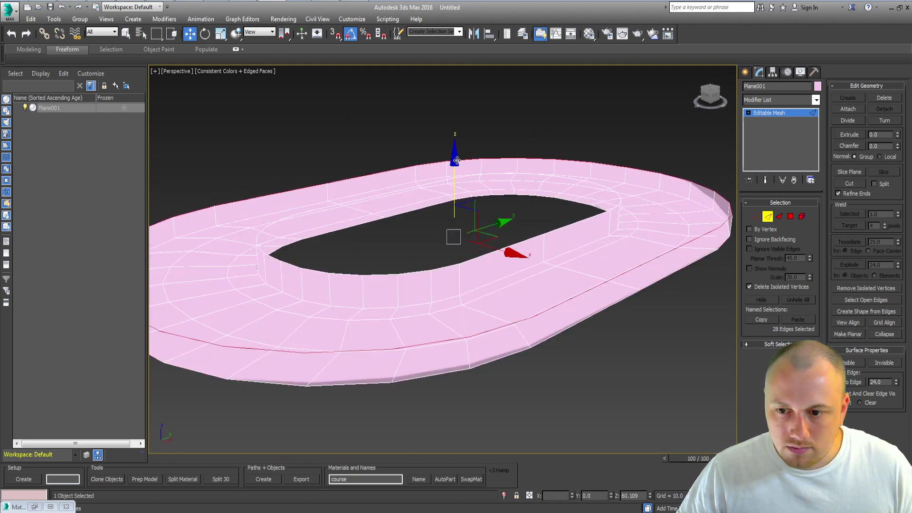
key("4")
Step: Pull the track's outer edges upward into a short two-panel wall
left_click(442, 282)
scroll(445, 311, "up", 5)
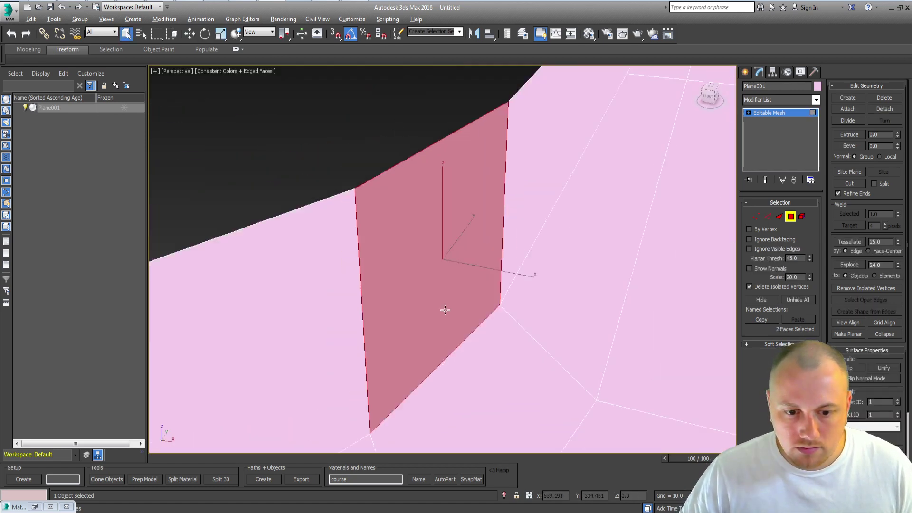
scroll(445, 311, "down", 5)
scroll(464, 278, "down", 4)
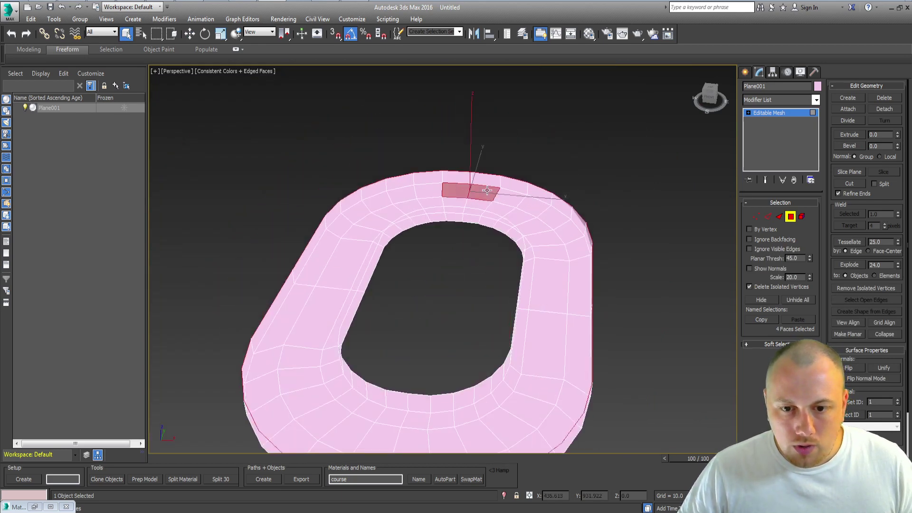
scroll(486, 190, "up", 6)
left_click(371, 213, "ctrl")
left_click(518, 198, "ctrl")
mouse_move(434, 278)
middle_mouse_down()
mouse_move(435, 257)
mouse_move(417, 227)
middle_mouse_up()
left_click(492, 171)
key("2")
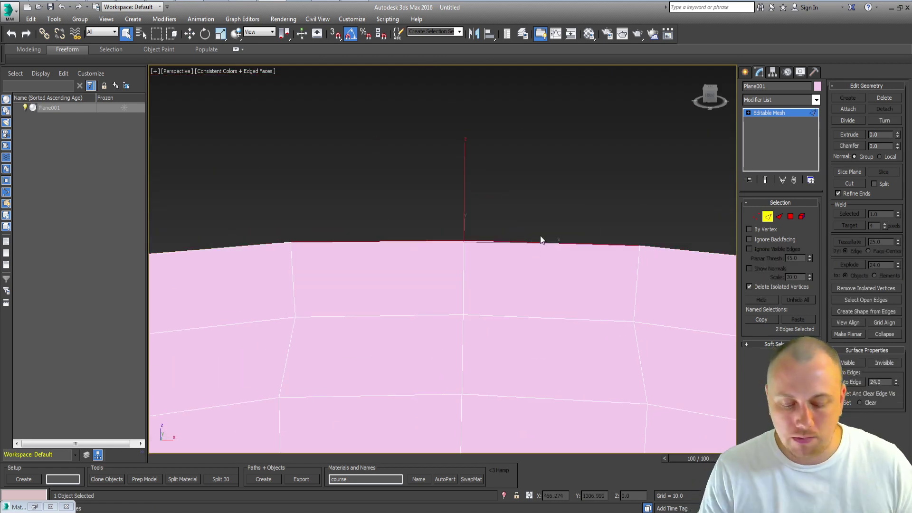
middle_click_drag(540, 240, 541, 242, "alt")
middle_click_drag(417, 286, 325, 261, "alt")
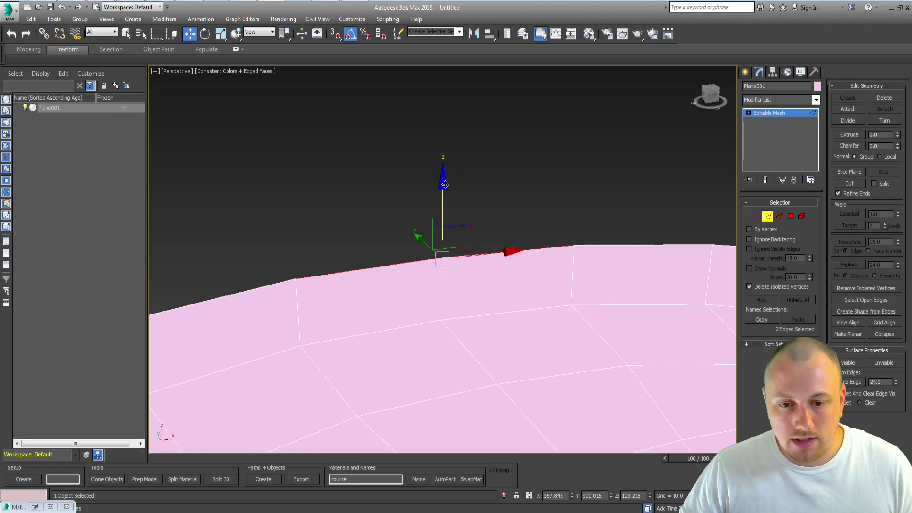
left_click_drag(440, 193, 439, 122, "shift")
Step: Select the new wall faces and copy them upward with snapping on
key("4")
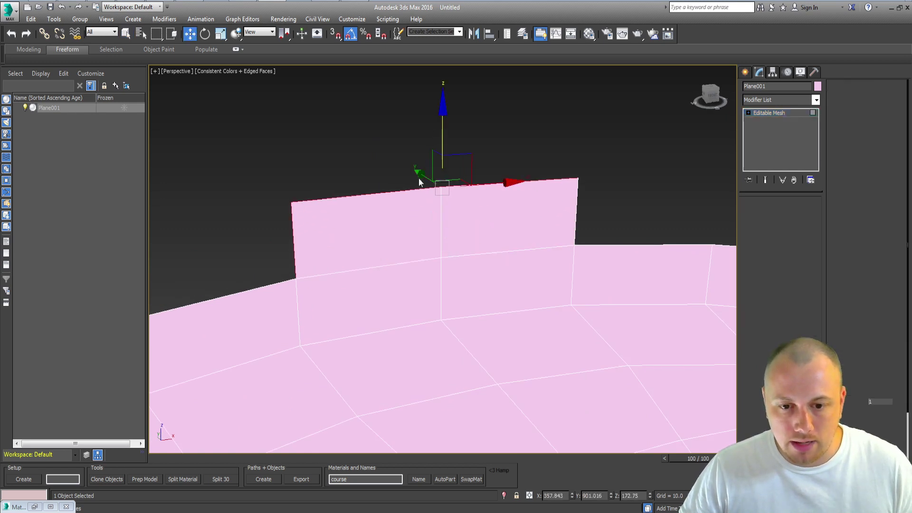
left_click(370, 221)
left_click(550, 207, "ctrl")
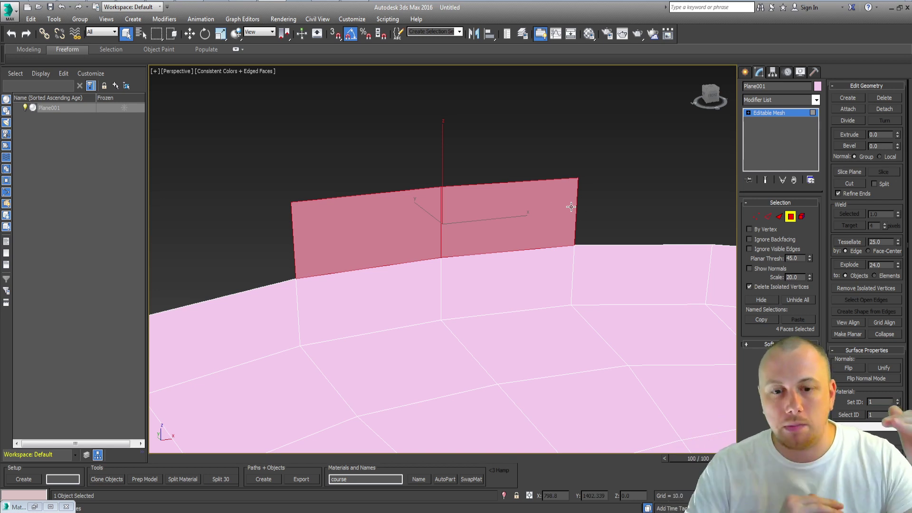
middle_click_drag(570, 207, 369, 292)
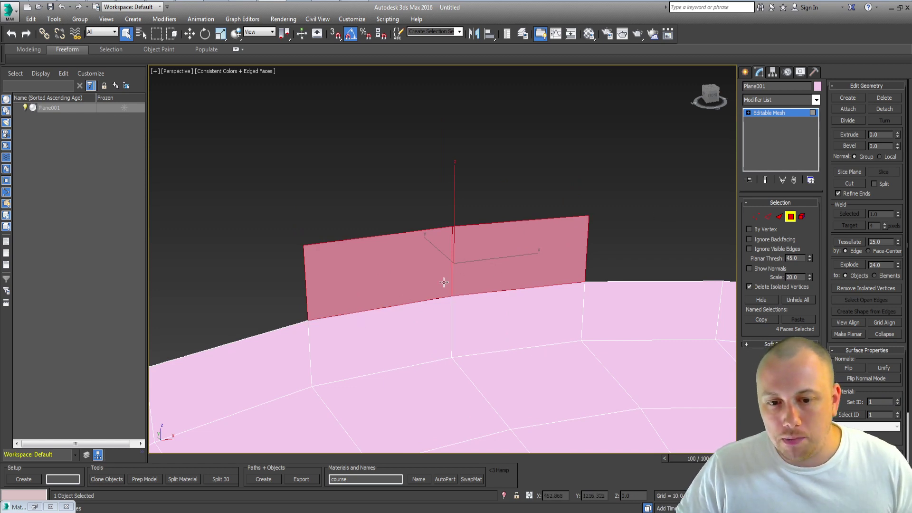
key("w")
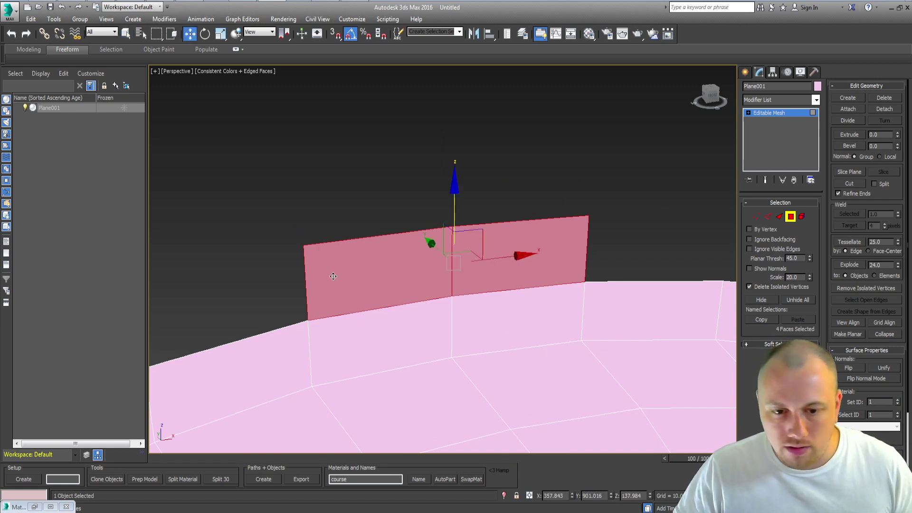
key("s")
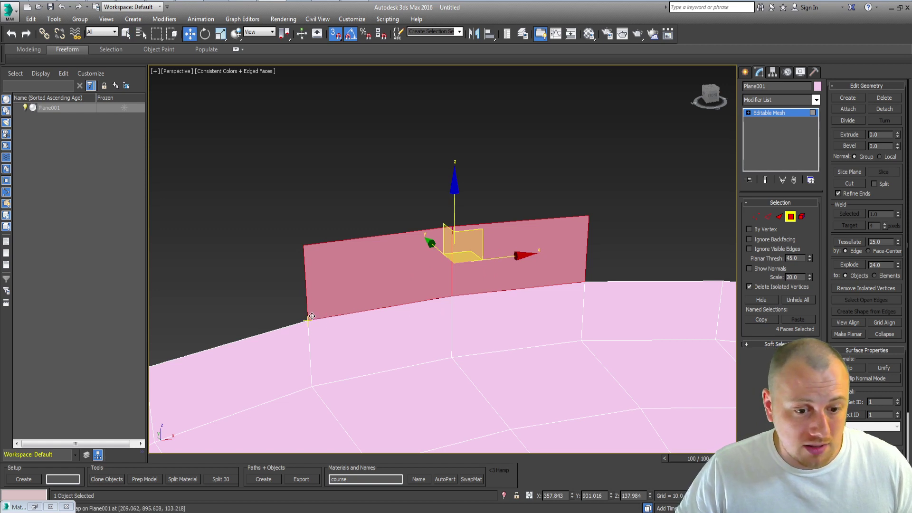
left_click_drag(314, 320, 310, 176, "shift")
key("Return")
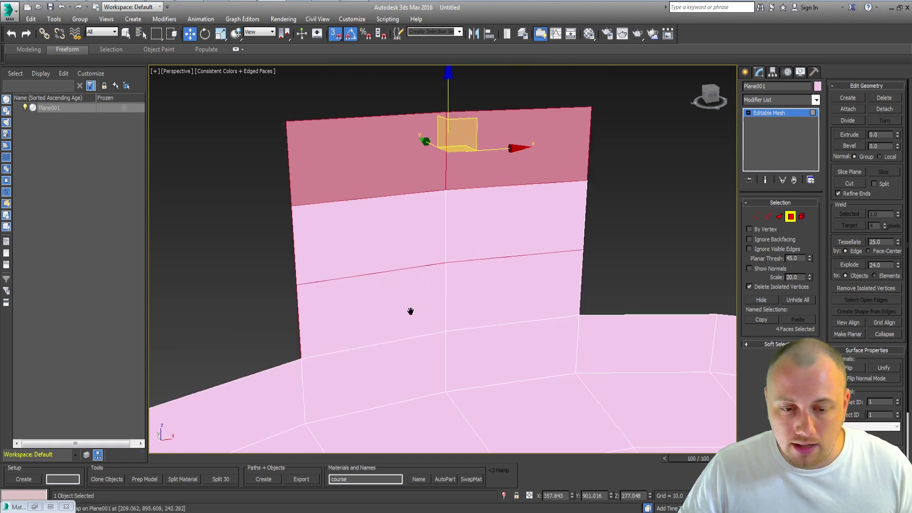
Step: Undo that copy, lower the wall's top vertices, then copy the faces upward again
middle_click_drag(400, 321, 353, 231, "alt")
key("ctrl+z")
key("ctrl+z")
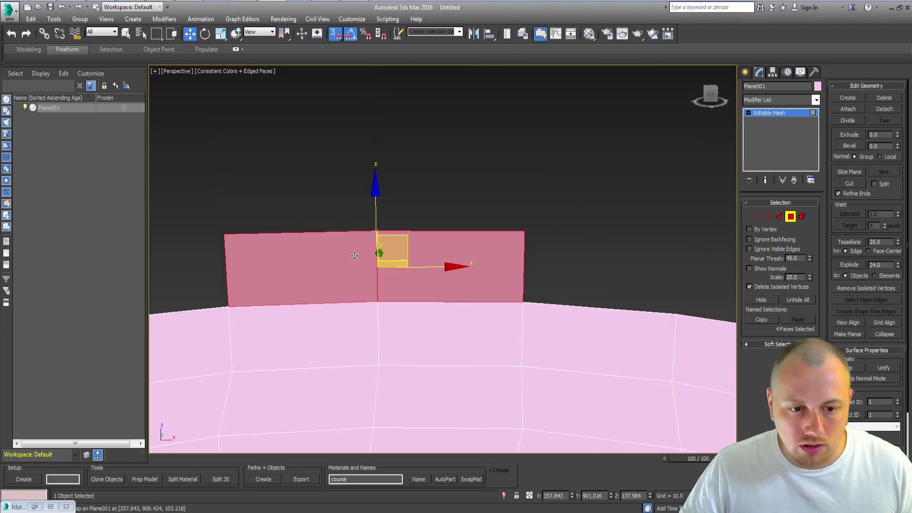
key("1")
left_click_drag(196, 250, 572, 192)
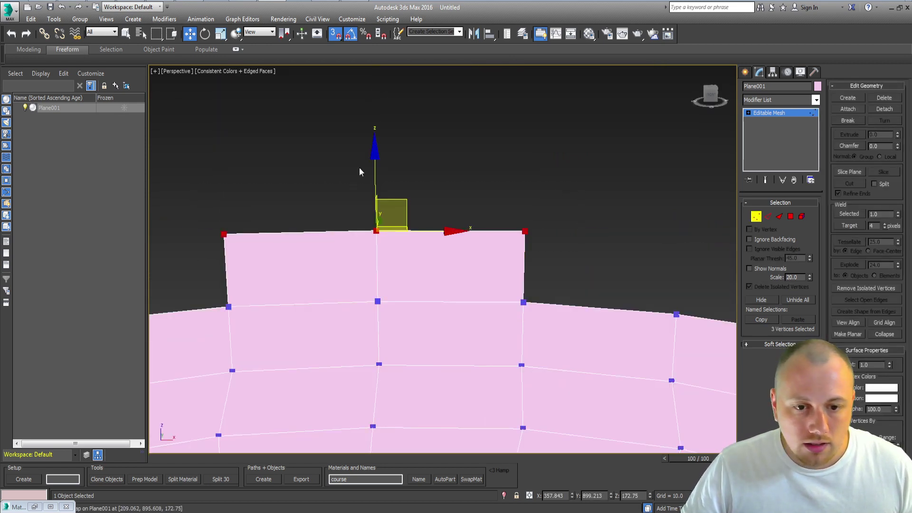
left_click_drag(375, 171, 376, 191)
key("4")
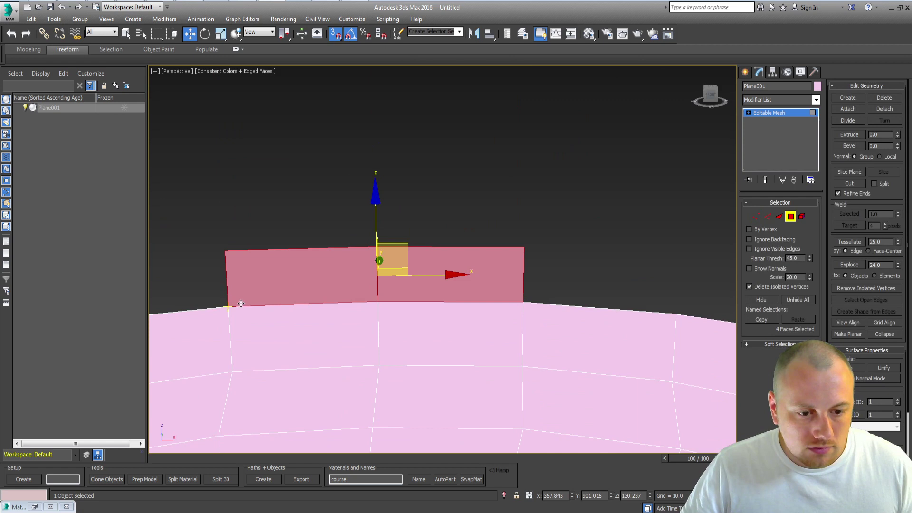
left_click_drag(241, 304, 229, 197, "shift")
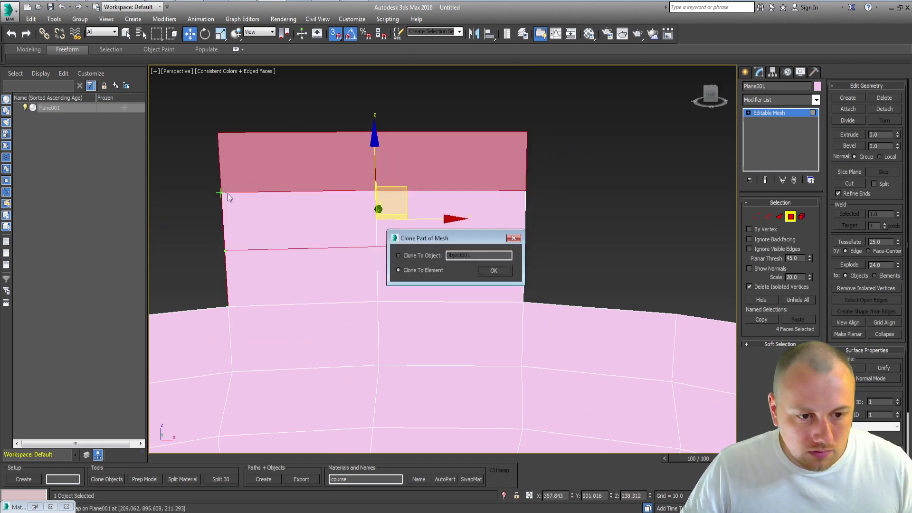
Step: Keep the copied faces in the same mesh and select the top and middle panels
key("ctrl+z")
key("ctrl+z")
key("4")
left_click(444, 148)
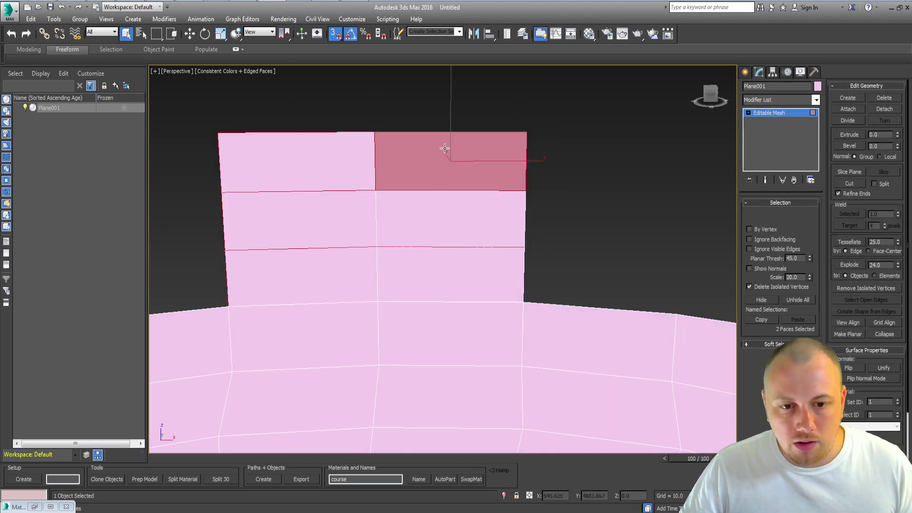
left_click(300, 161)
left_click(307, 222)
left_click(435, 274)
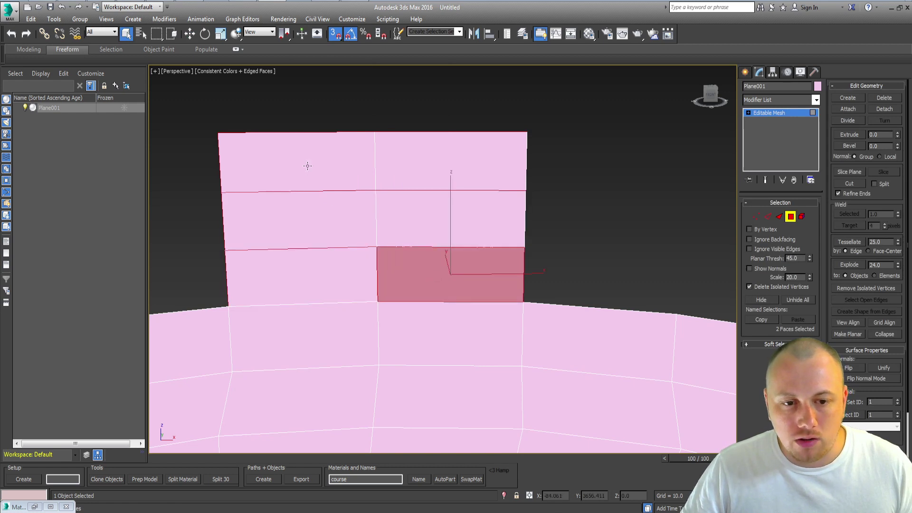
left_click(307, 276)
Step: Check each left and right panel face of the two-by-three grid
left_click(307, 221)
left_click(307, 275)
left_click(307, 221)
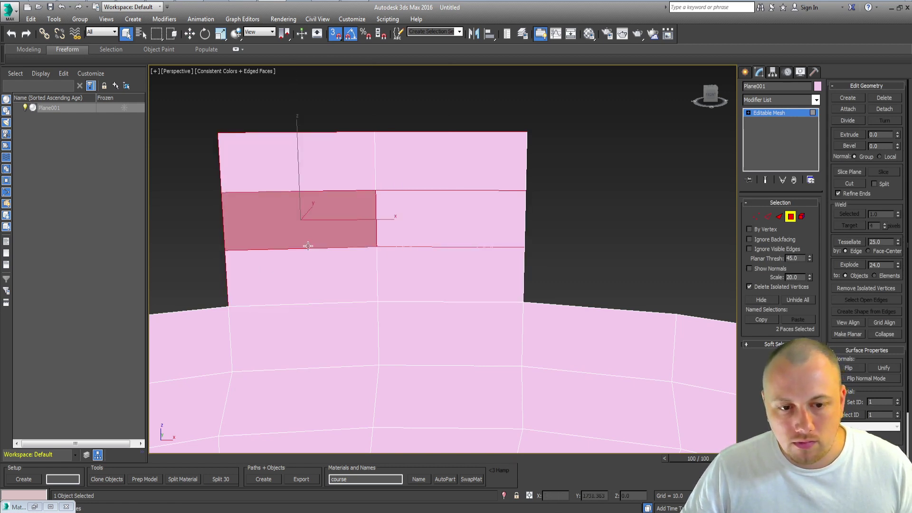
middle_click_drag(341, 264, 336, 287)
left_click(427, 178)
left_click(285, 235)
left_click(428, 228)
key("2")
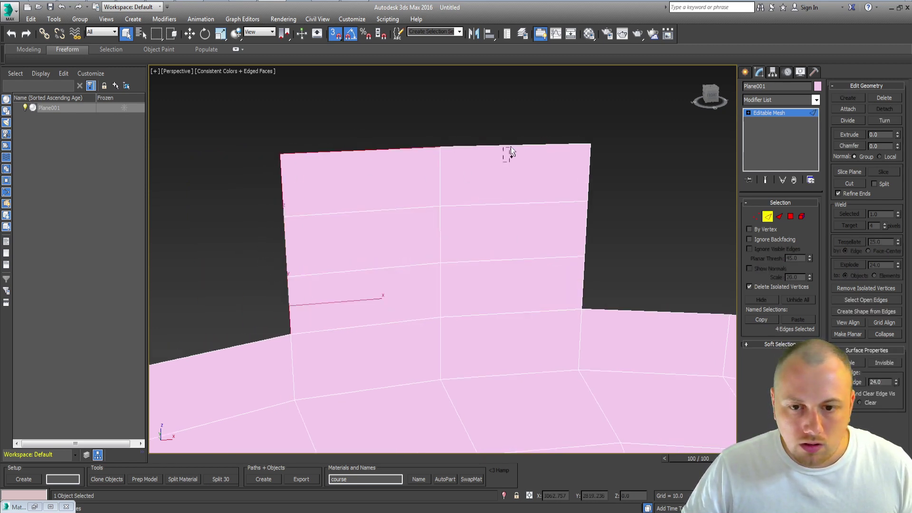
Step: Push the panel's side edges out along Y to give it depth
key("w")
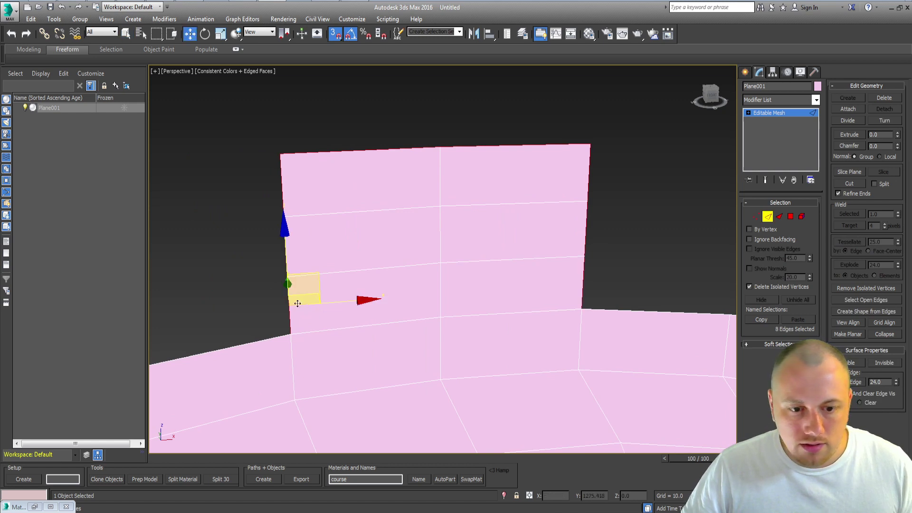
middle_click_drag(555, 285, 422, 337, "alt")
left_click_drag(424, 331, 335, 326)
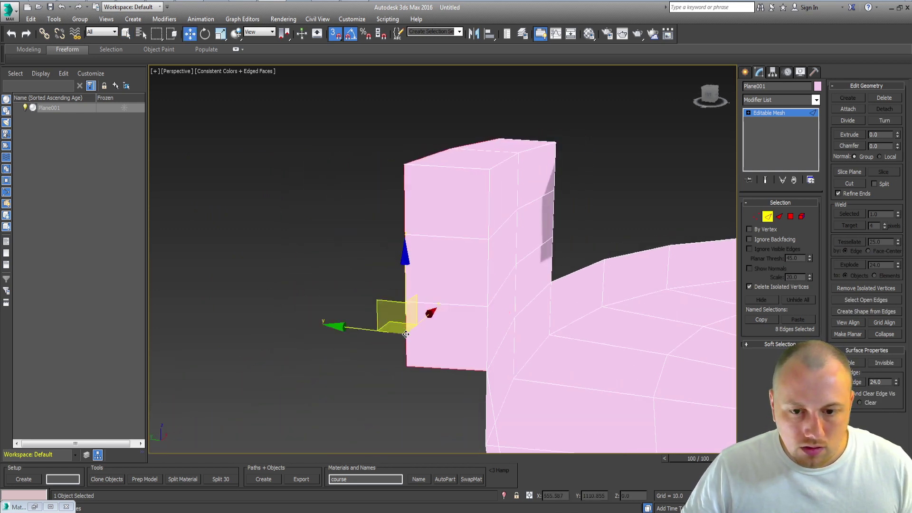
key("q")
left_click_drag(438, 333, 371, 329)
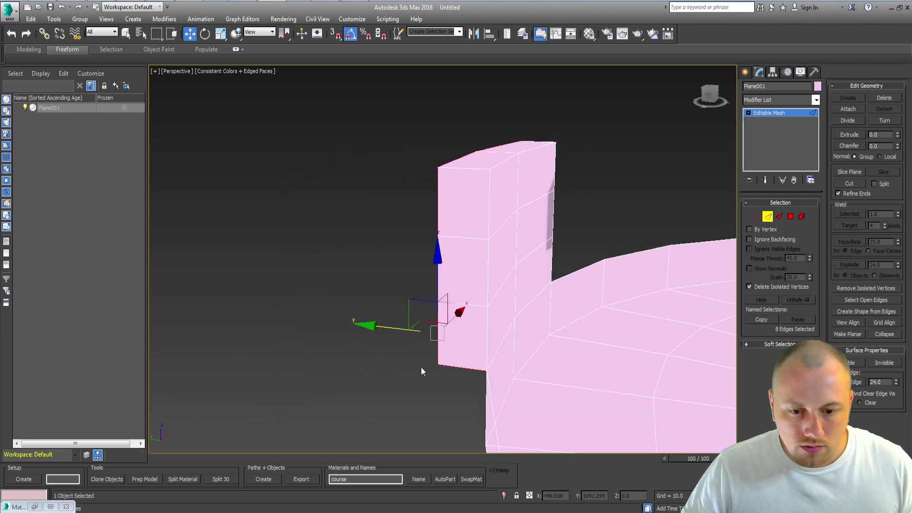
Step: Adjust two base vertices so the wall meets the track rim
key("1")
middle_click_drag(537, 346, 440, 361, "alt")
left_click(279, 257, "ctrl")
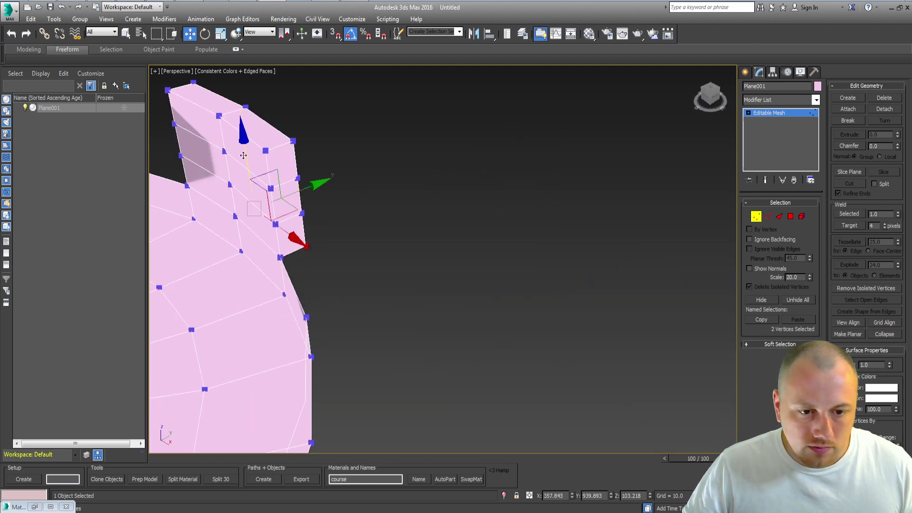
middle_click_drag(244, 178, 321, 271, "alt")
scroll(329, 250, "down", 2)
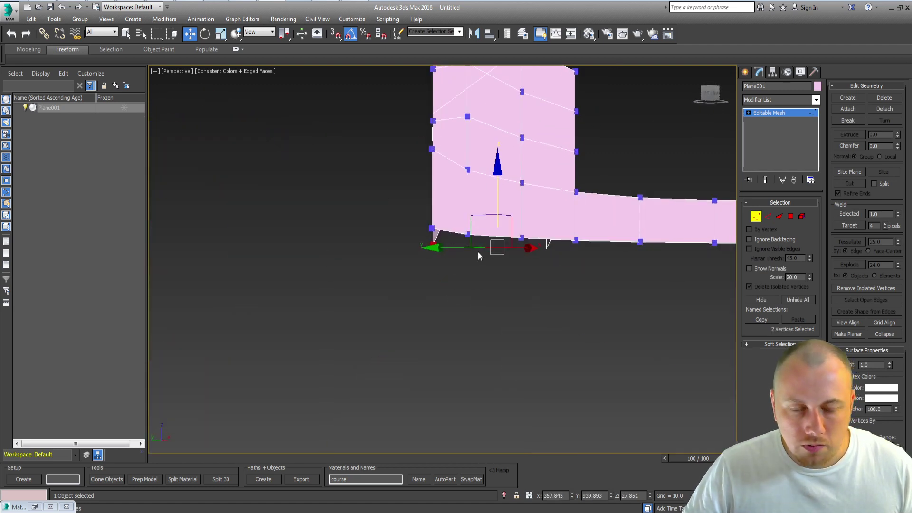
mouse_move(479, 252)
middle_mouse_down("alt")
mouse_move(427, 287)
mouse_move(357, 279)
mouse_move(371, 212)
middle_mouse_up("alt")
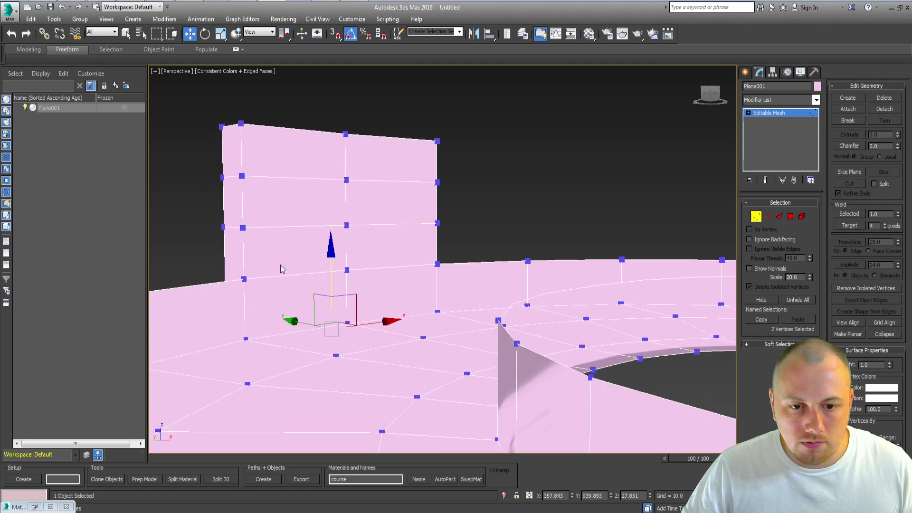
scroll(371, 211, "down", 3)
mouse_move(358, 323)
middle_mouse_down("alt")
mouse_move(309, 221)
mouse_move(427, 285)
mouse_move(477, 249)
mouse_move(454, 239)
mouse_move(418, 259)
middle_mouse_up("alt")
key("4")
scroll(454, 239, "down", 3)
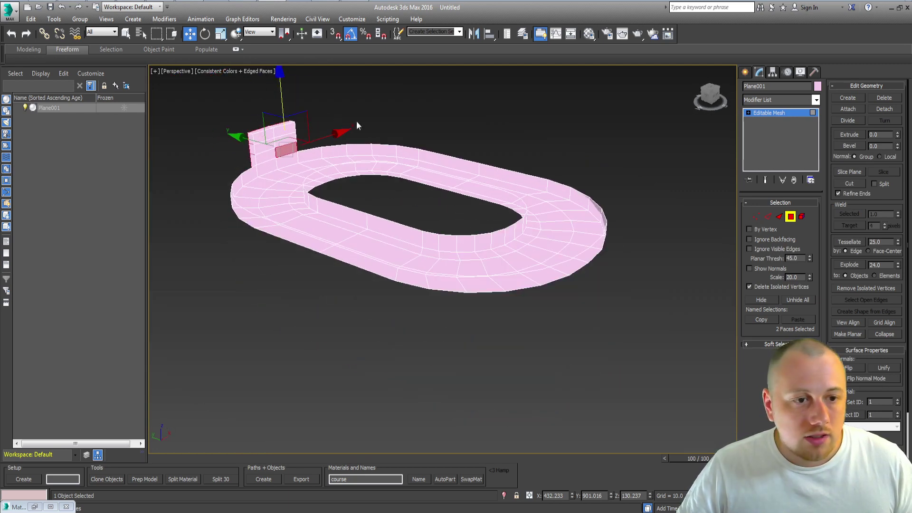
scroll(299, 164, "up", 2)
scroll(242, 183, "up", 1)
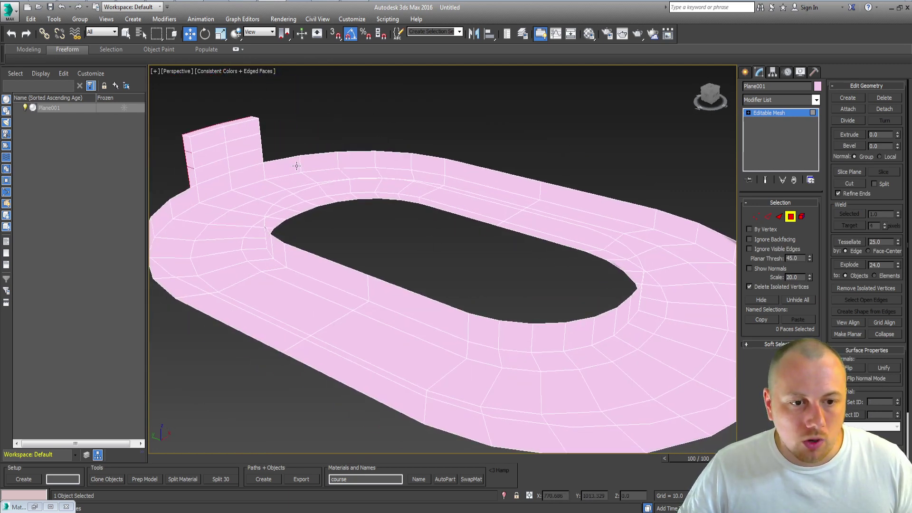
scroll(436, 224, "down", 2)
mouse_move(435, 225)
middle_mouse_down("alt")
mouse_move(406, 257)
mouse_move(385, 257)
middle_mouse_up("alt")
scroll(407, 257, "down", 2)
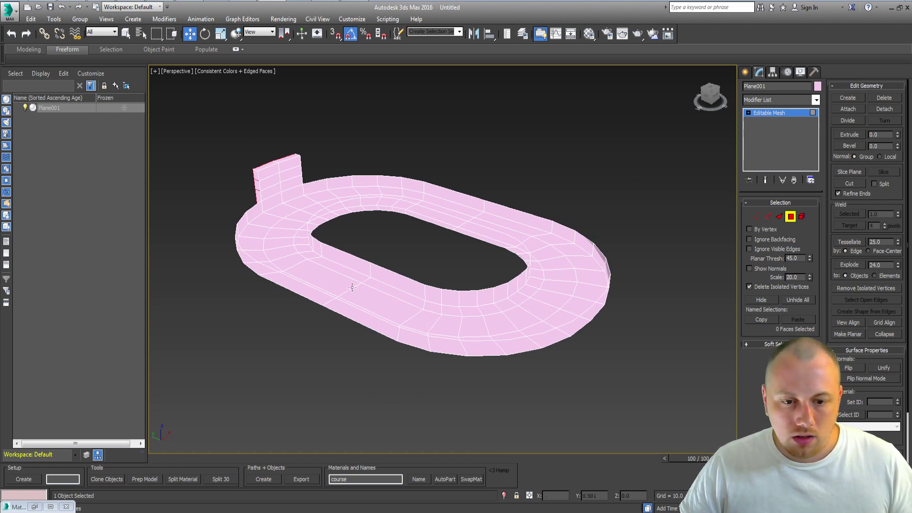